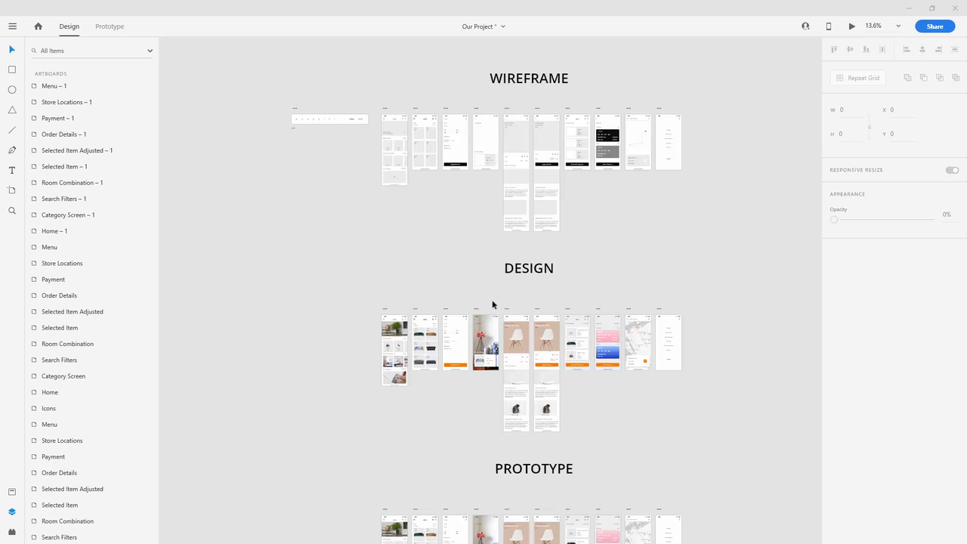
Examine the screens in the Design section, especially the Home artboard's hero image, Most Popular and room combination areas
{"action": "scroll", "coordinate": [487, 317], "scroll_direction": "up", "scroll_amount": 5}
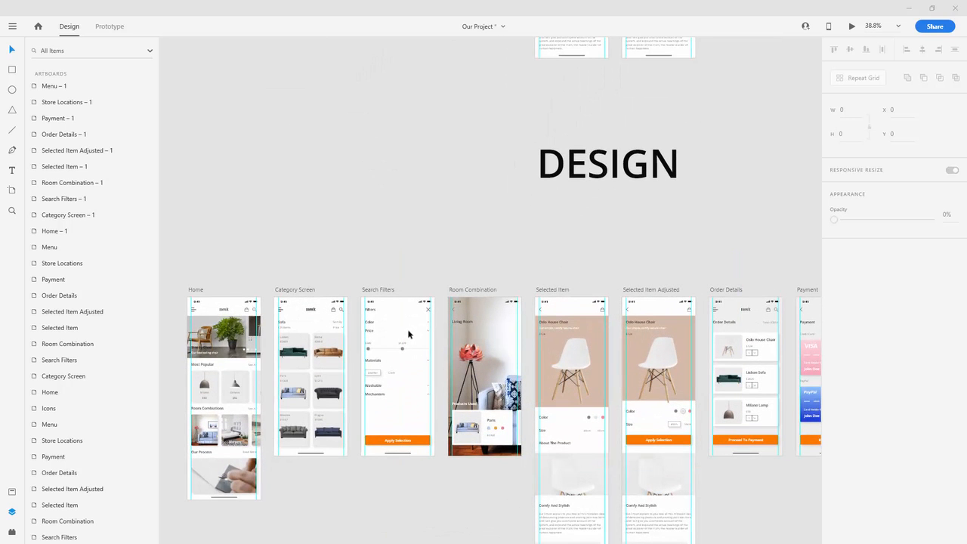
{"action": "scroll", "coordinate": [416, 379], "scroll_direction": "down", "scroll_amount": 3}
{"action": "scroll", "coordinate": [430, 367], "scroll_direction": "down", "scroll_amount": 4}
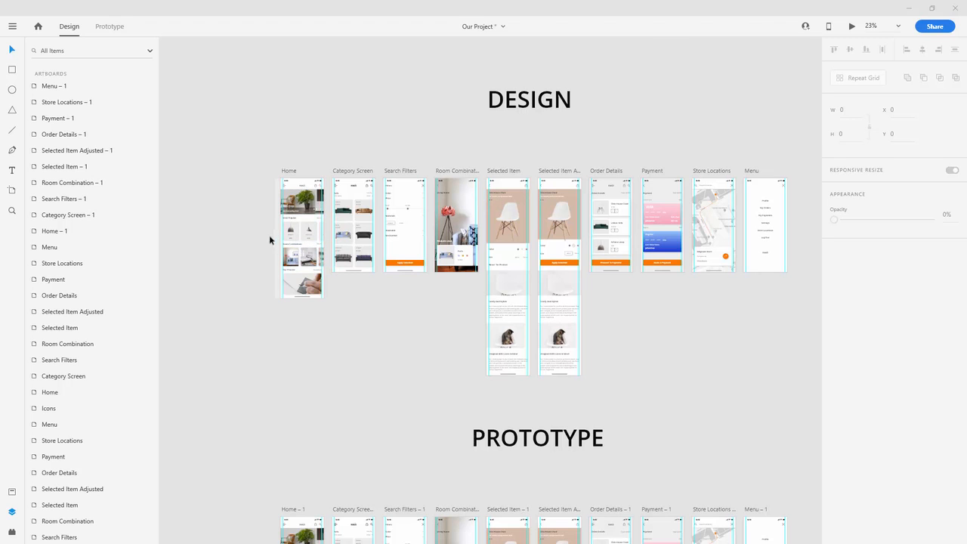
{"action": "scroll", "coordinate": [260, 261], "scroll_direction": "up", "scroll_amount": 8}
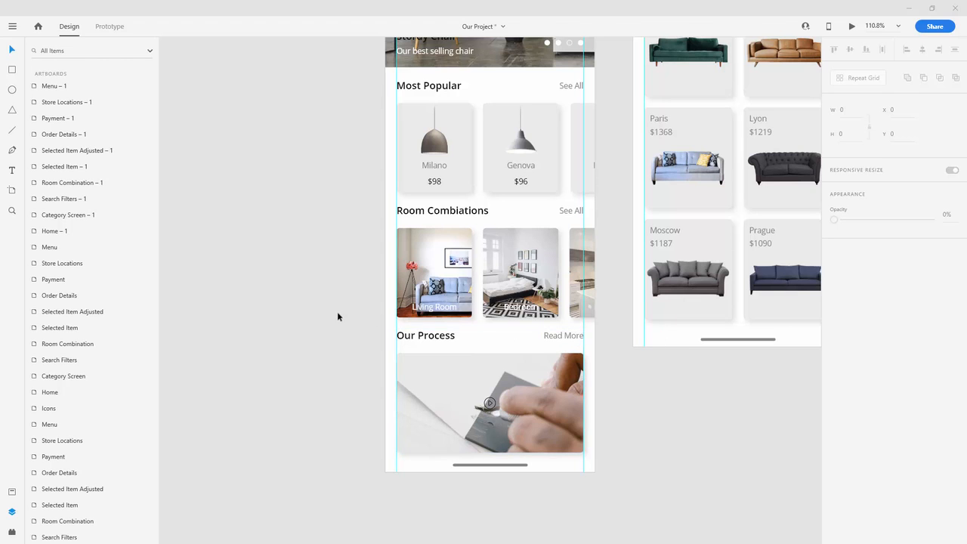
{"action": "scroll", "coordinate": [337, 315], "scroll_direction": "down", "scroll_amount": 3}
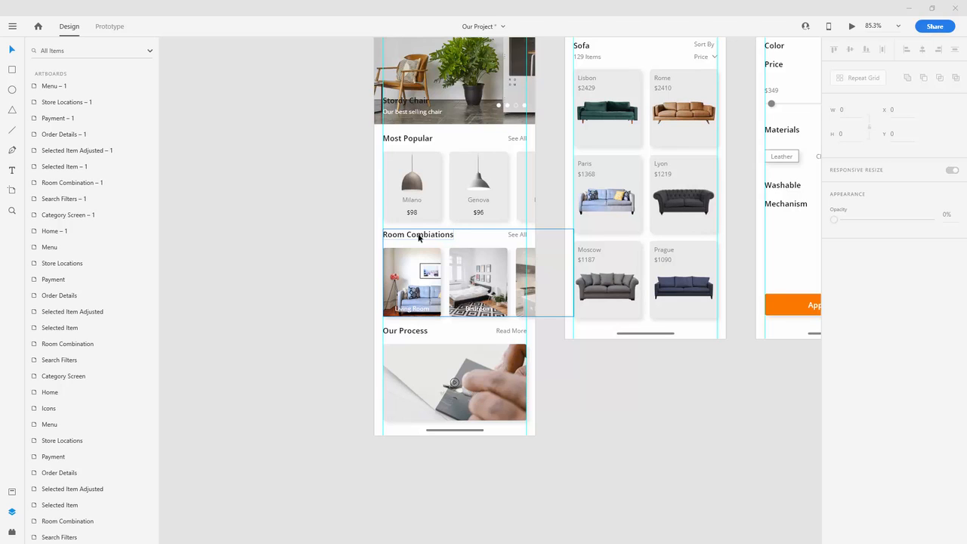
{"action": "scroll", "coordinate": [419, 238], "scroll_direction": "up", "scroll_amount": 1}
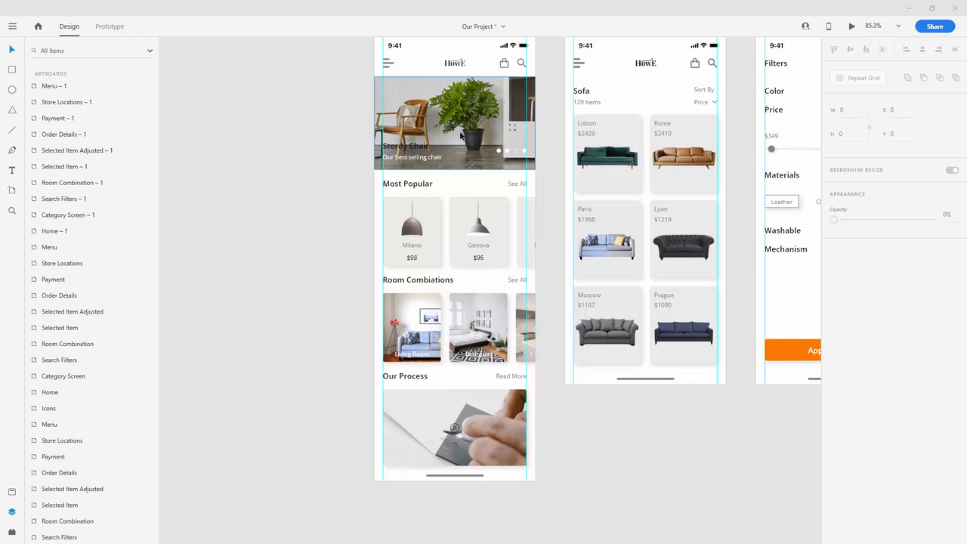
{"action": "scroll", "coordinate": [292, 176], "scroll_direction": "down", "scroll_amount": 1}
{"action": "scroll", "coordinate": [291, 177], "scroll_direction": "down", "scroll_amount": 6}
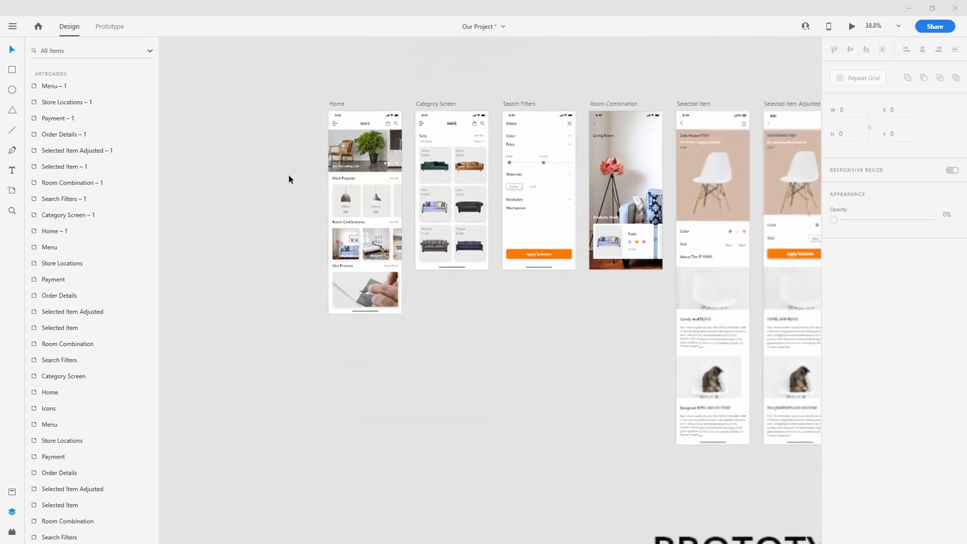
{"action": "scroll", "coordinate": [289, 179], "scroll_direction": "down", "scroll_amount": 1}
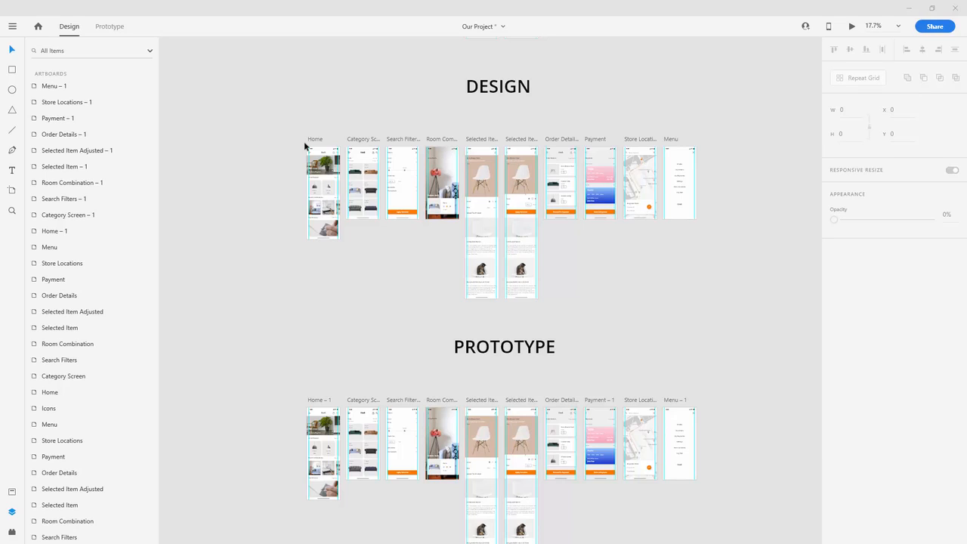
Inspect the header icons and product layouts on the Design artboards from Category Screen through Order Details
{"action": "scroll", "coordinate": [476, 128], "scroll_direction": "up", "scroll_amount": 3}
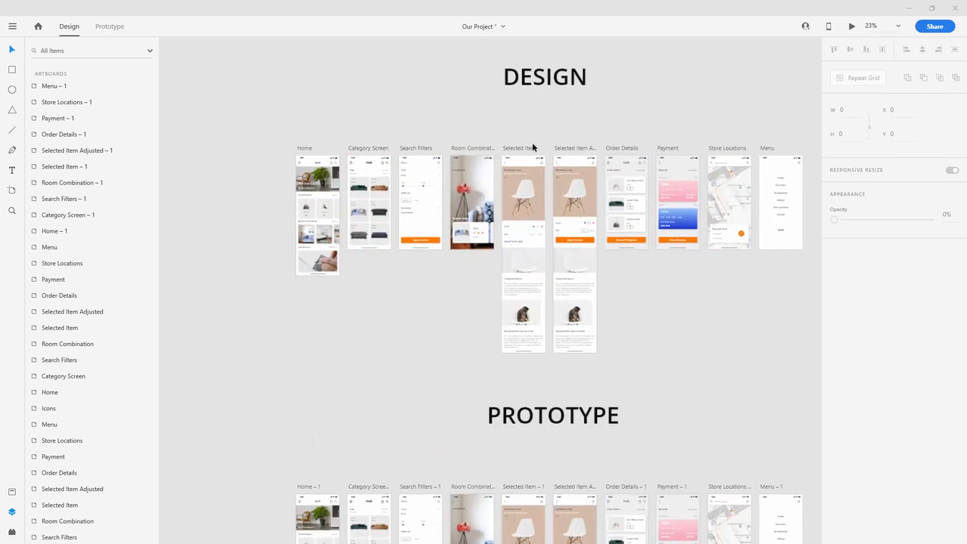
{"action": "scroll", "coordinate": [634, 143], "scroll_direction": "up", "scroll_amount": 2}
{"action": "scroll", "coordinate": [231, 186], "scroll_direction": "up", "scroll_amount": 3}
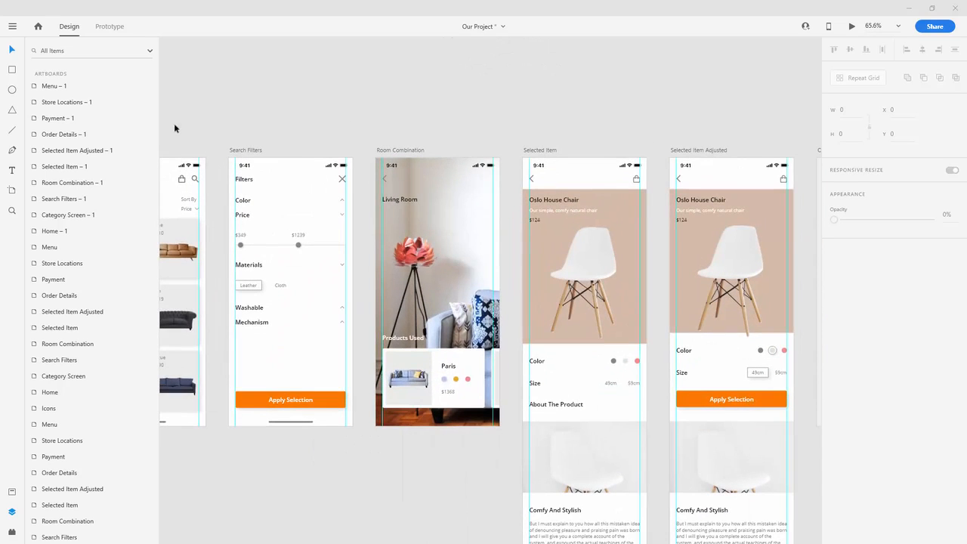
{"action": "scroll", "coordinate": [471, 95], "scroll_direction": "left", "scroll_amount": 3}
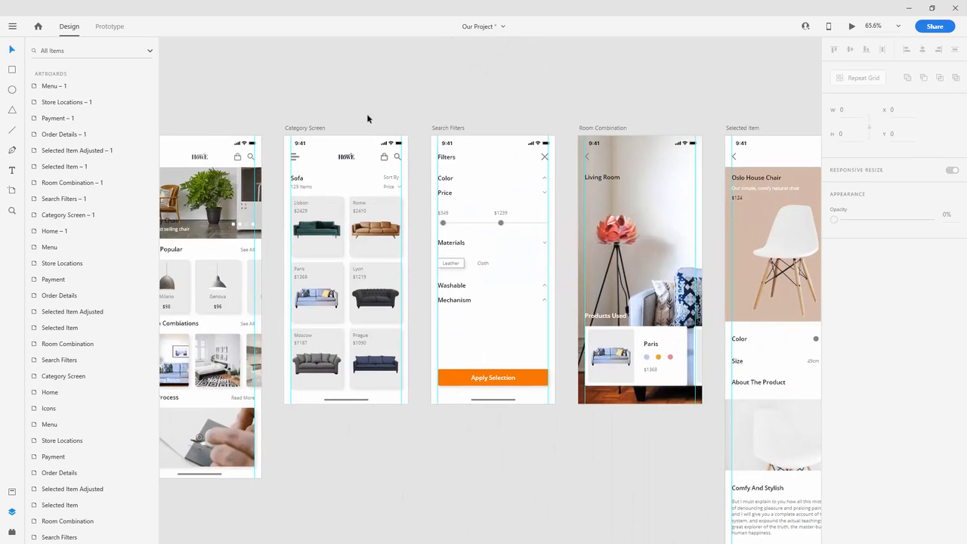
{"action": "scroll", "coordinate": [370, 134], "scroll_direction": "up", "scroll_amount": 4}
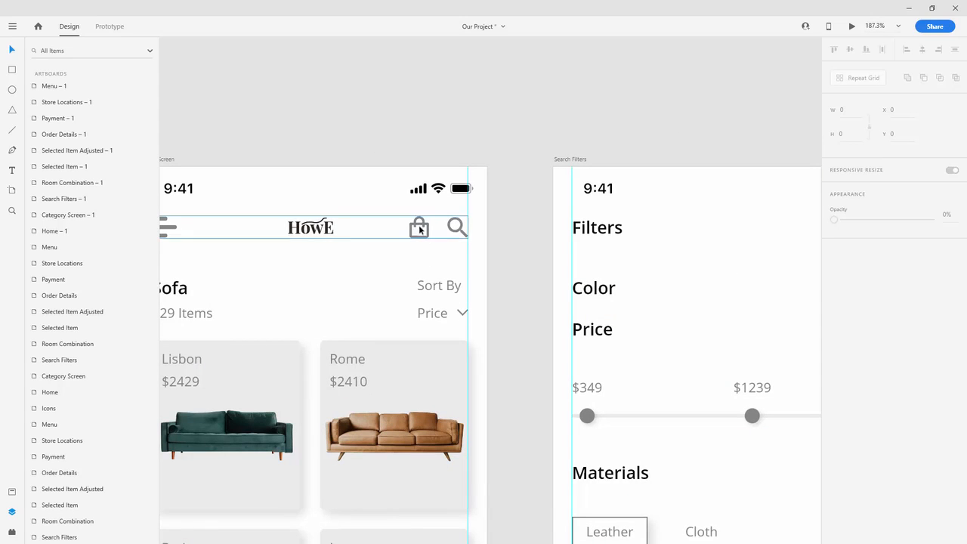
{"action": "scroll", "coordinate": [394, 224], "scroll_direction": "down", "scroll_amount": 6}
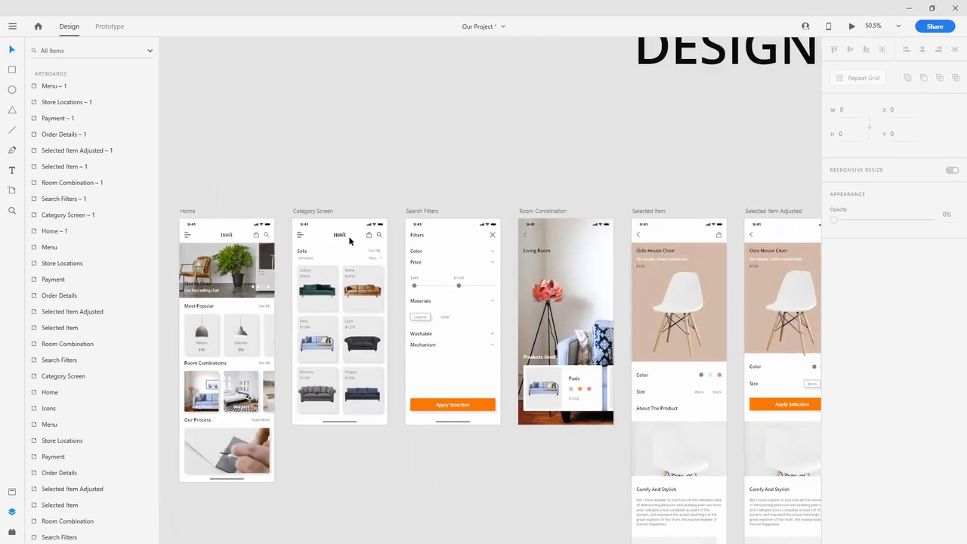
{"action": "scroll", "coordinate": [646, 223], "scroll_direction": "up", "scroll_amount": 4}
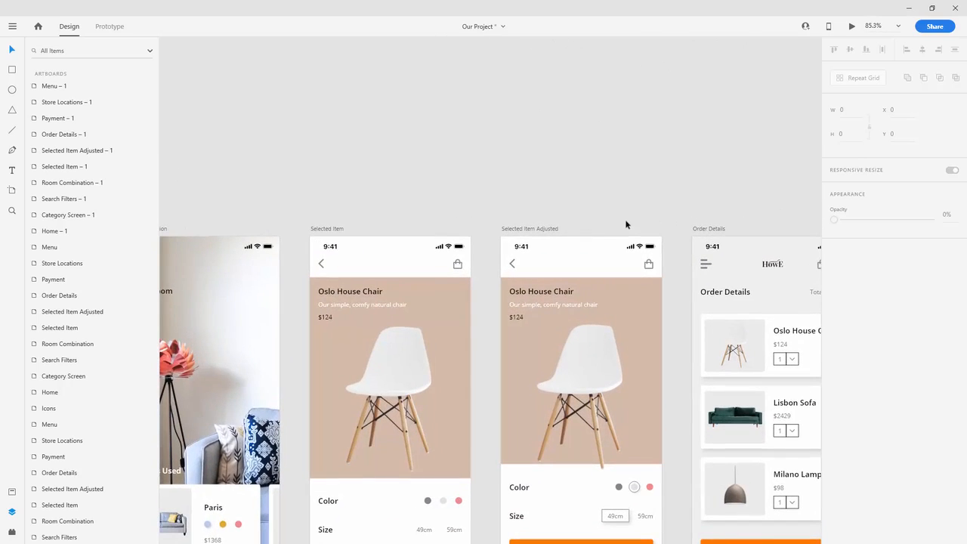
{"action": "scroll", "coordinate": [363, 239], "scroll_direction": "down", "scroll_amount": 2}
{"action": "scroll", "coordinate": [434, 217], "scroll_direction": "up", "scroll_amount": 4}
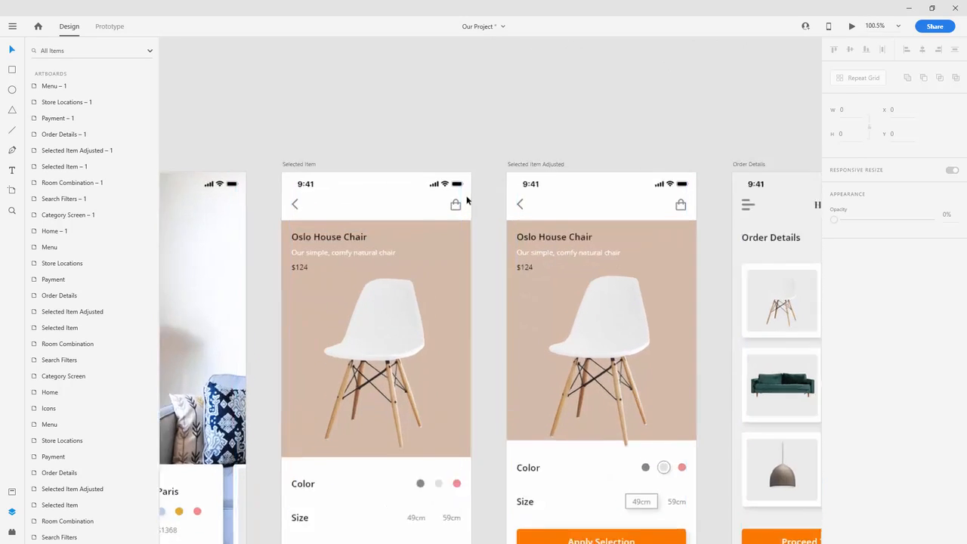
{"action": "scroll", "coordinate": [422, 213], "scroll_direction": "down", "scroll_amount": 2}
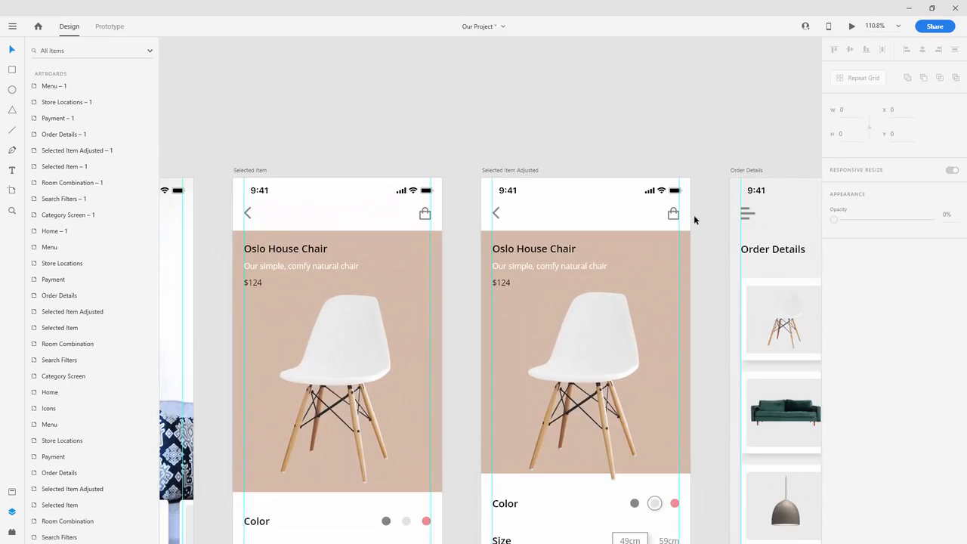
{"action": "scroll", "coordinate": [694, 214], "scroll_direction": "up", "scroll_amount": 2}
{"action": "scroll", "coordinate": [643, 204], "scroll_direction": "down", "scroll_amount": 4}
{"action": "scroll", "coordinate": [617, 395], "scroll_direction": "down", "scroll_amount": 1}
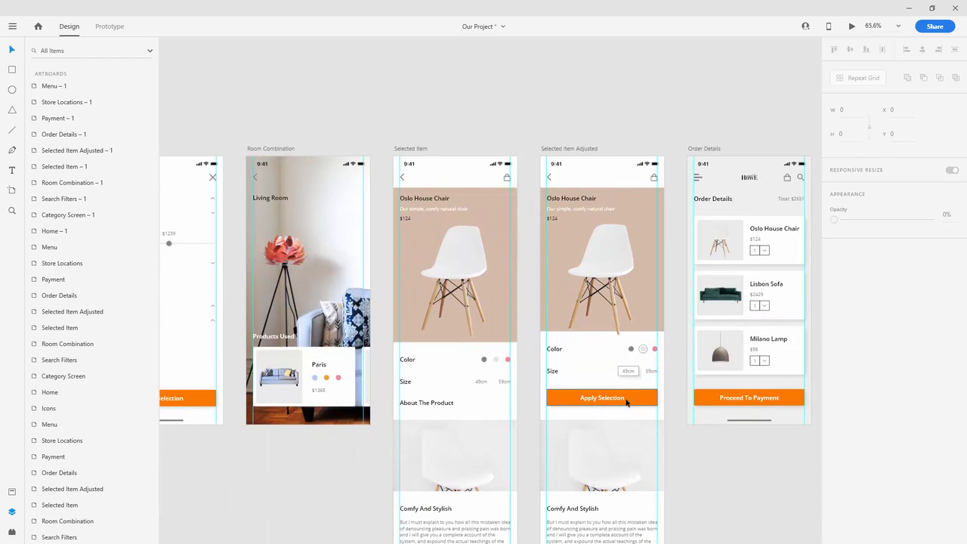
Change the orange button's label on the Selected Item Adjusted artboard to "Buy Now"
{"action": "scroll", "coordinate": [626, 403], "scroll_direction": "up", "scroll_amount": 1}
{"action": "double_click", "coordinate": [597, 399]}
{"action": "double_click", "coordinate": [600, 398]}
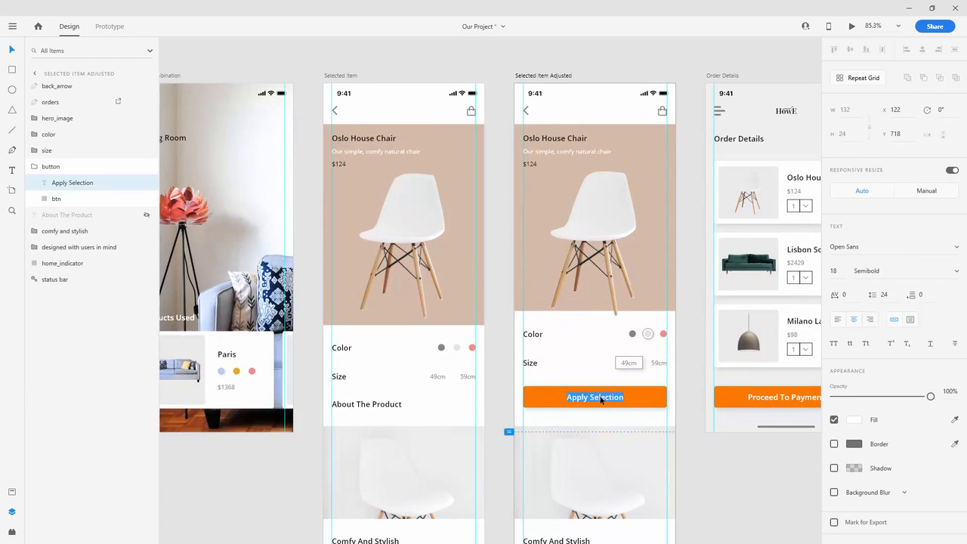
{"action": "type", "text": "Buy Now"}
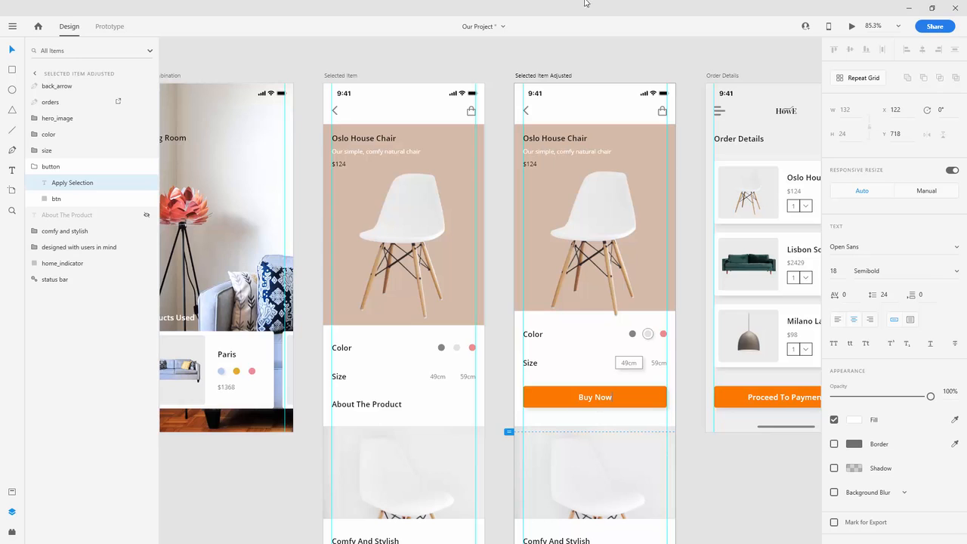
{"action": "left_click", "coordinate": [38, 167]}
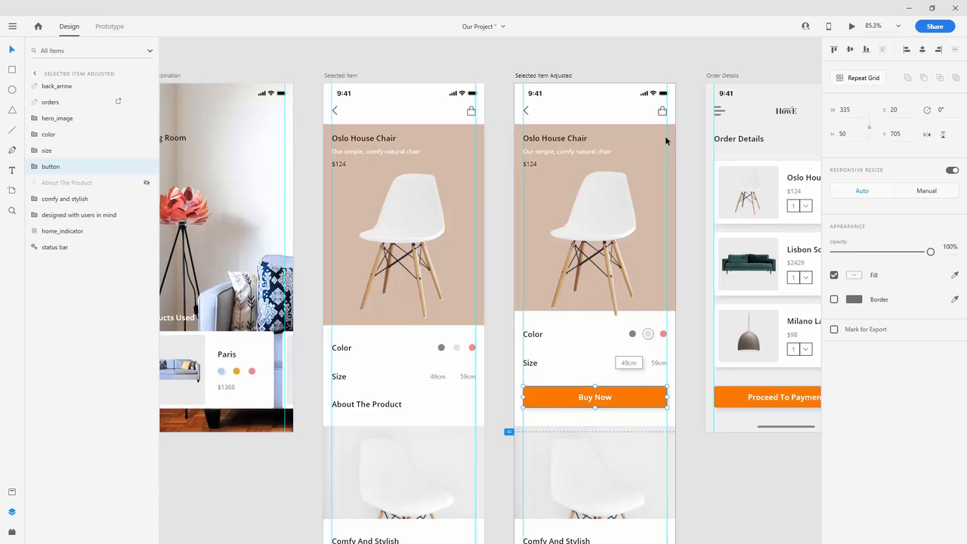
Draw a circle about 14 px in diameter on the Selected Item Adjusted artboard's shopping bag icon, overlapping the bag's upper-left corner
{"action": "scroll", "coordinate": [659, 117], "scroll_direction": "up", "scroll_amount": 5}
{"action": "scroll", "coordinate": [589, 159], "scroll_direction": "up", "scroll_amount": 5}
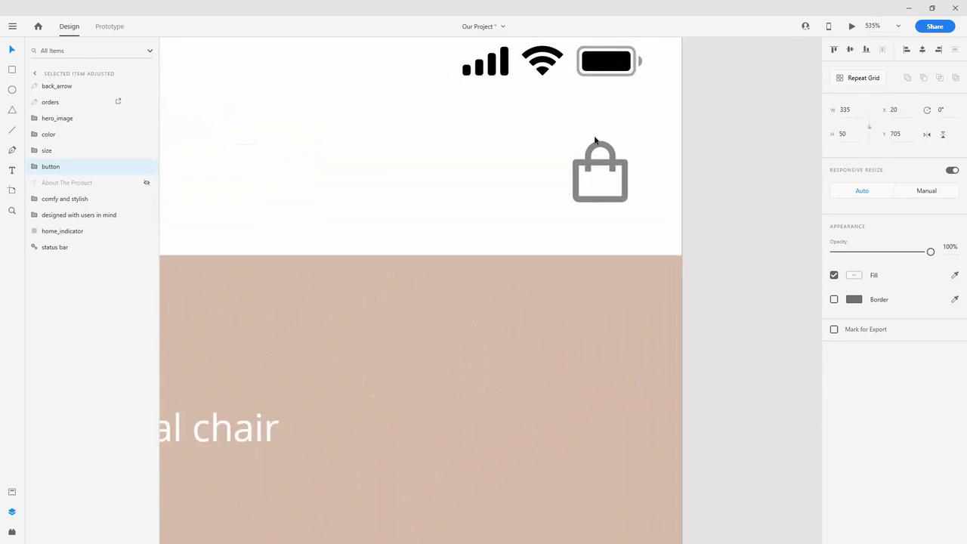
{"action": "left_click", "coordinate": [590, 159]}
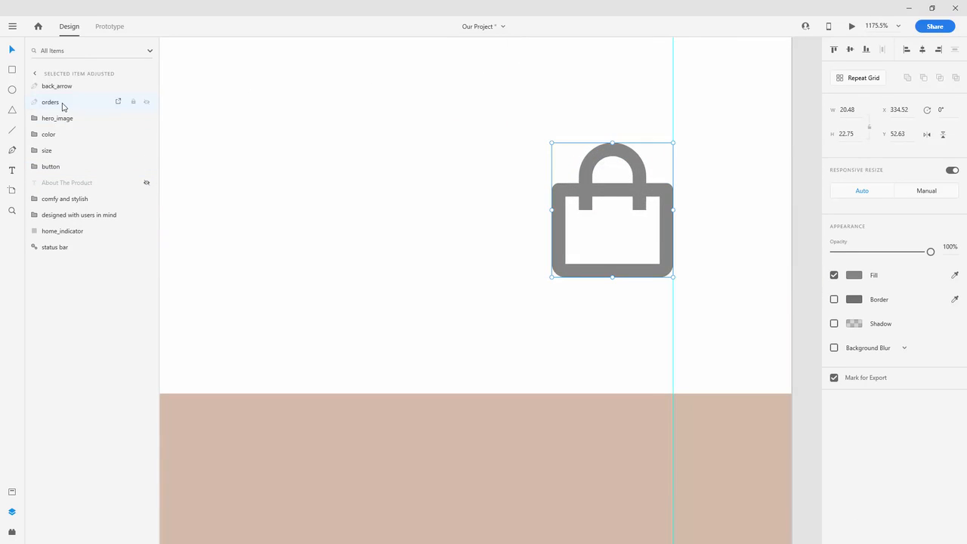
{"action": "left_click", "coordinate": [12, 89]}
{"action": "scroll", "coordinate": [536, 170], "scroll_direction": "up", "scroll_amount": 1}
{"action": "scroll", "coordinate": [536, 170], "scroll_direction": "up", "scroll_amount": 1}
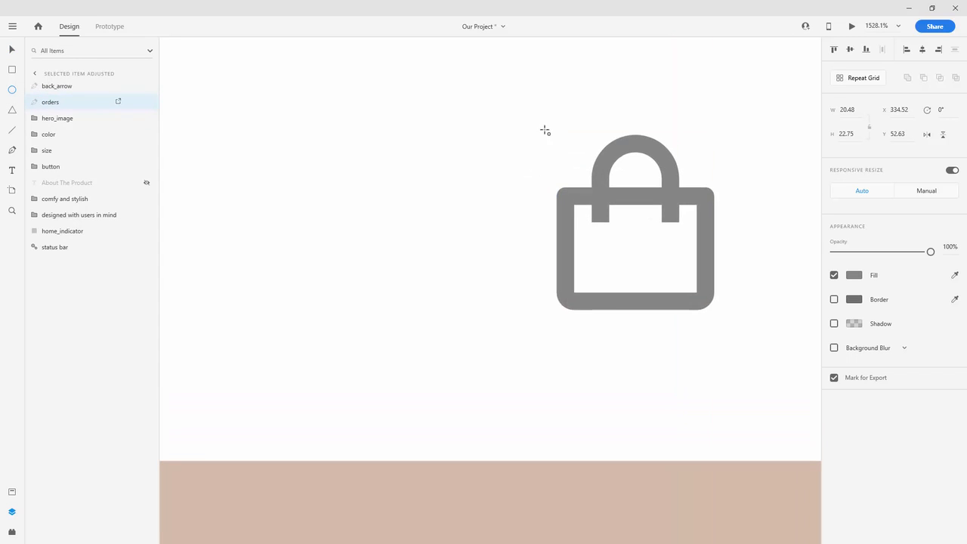
{"action": "left_click_drag", "start_coordinate": [545, 123], "coordinate": [657, 265]}
{"action": "left_click", "coordinate": [18, 48]}
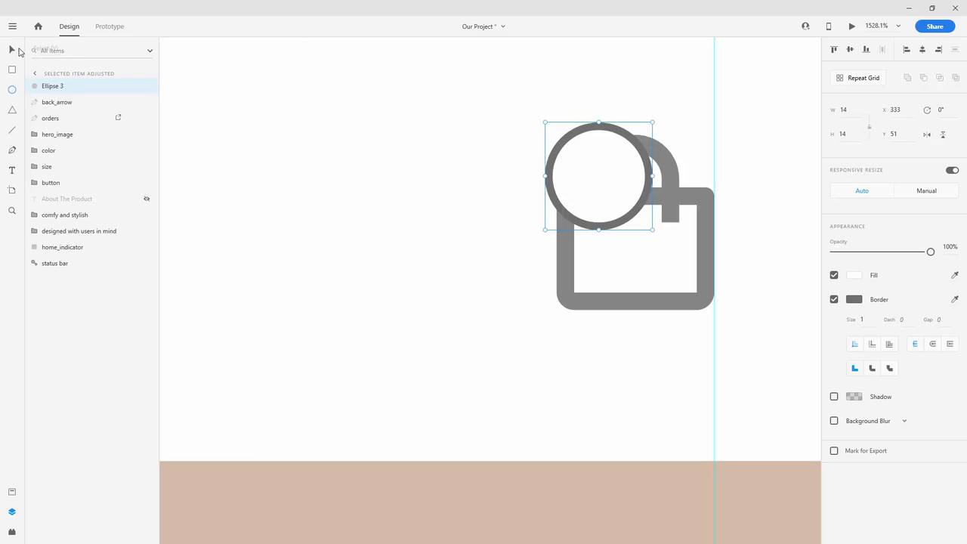
{"action": "mouse_move", "coordinate": [608, 145]}
{"action": "left_mouse_down"}
{"action": "mouse_move", "coordinate": [578, 150]}
{"action": "mouse_move", "coordinate": [598, 178]}
{"action": "mouse_move", "coordinate": [596, 155]}
{"action": "left_mouse_up"}
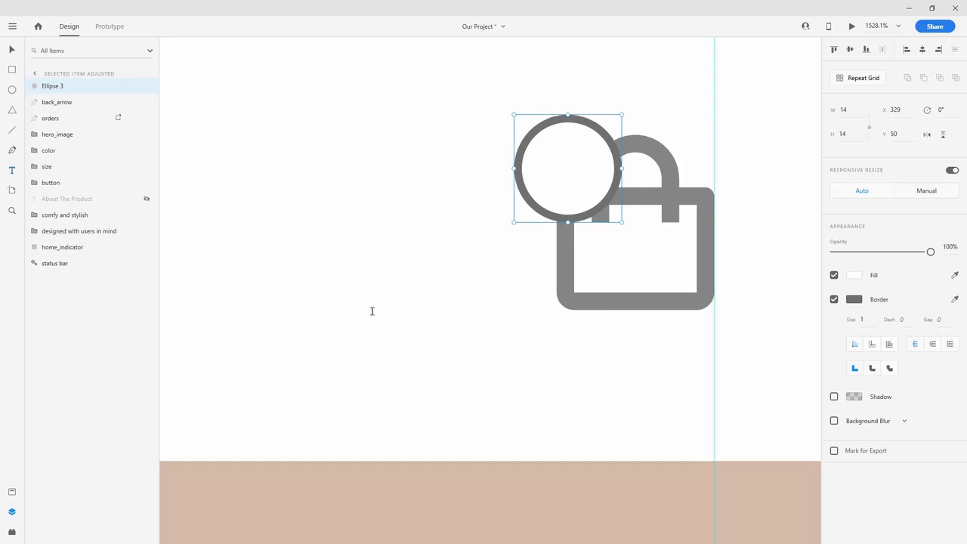
Add the text "1" beside the bag icon at font size 10 and centre it inside the circle
{"action": "left_click", "coordinate": [391, 248]}
{"action": "type", "text": "1"}
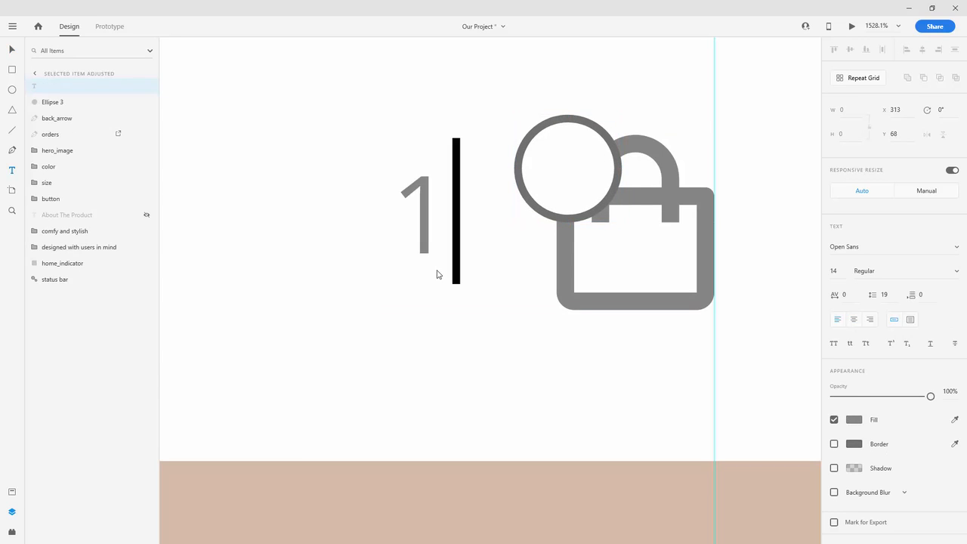
{"action": "left_click", "coordinate": [13, 50]}
{"action": "left_click", "coordinate": [835, 272]}
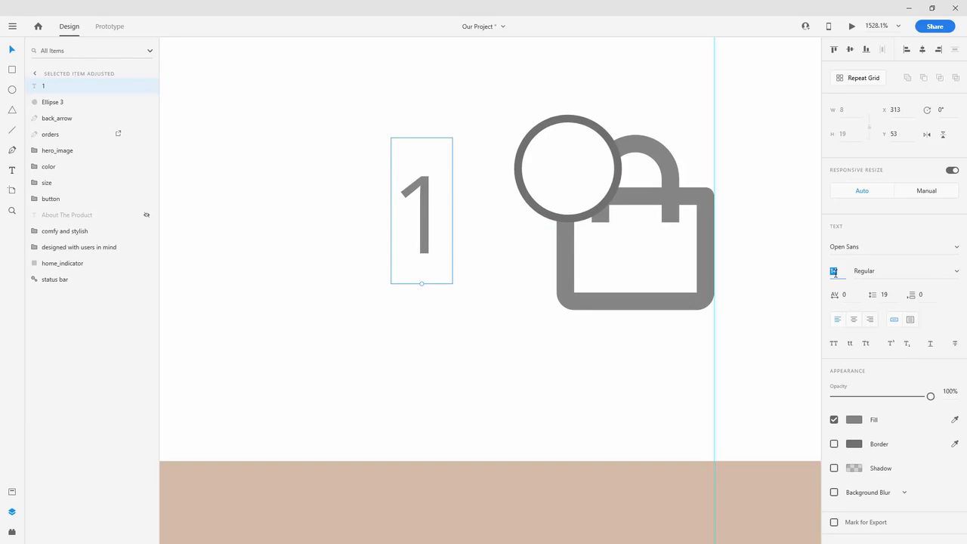
{"action": "type", "text": "10"}
{"action": "key", "text": "Return"}
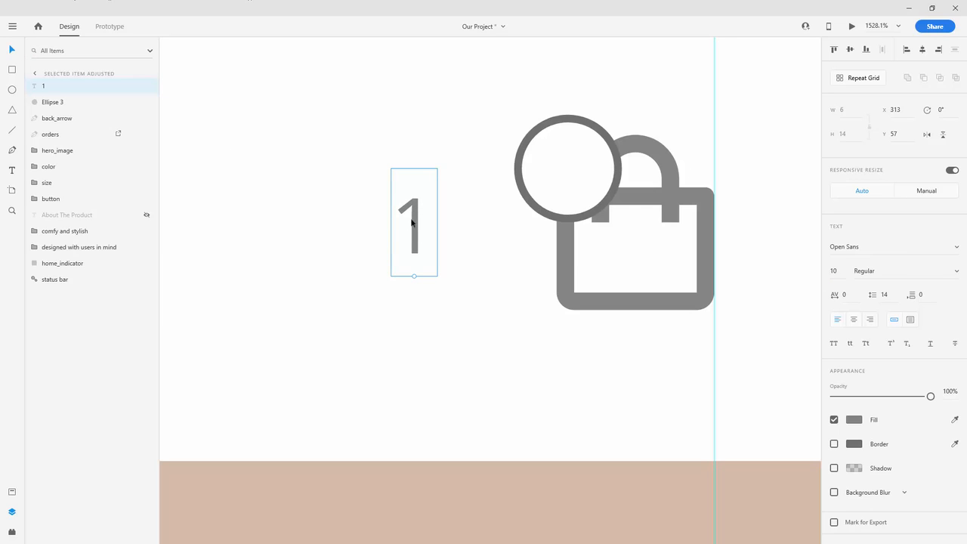
{"action": "left_click_drag", "start_coordinate": [414, 224], "coordinate": [571, 167]}
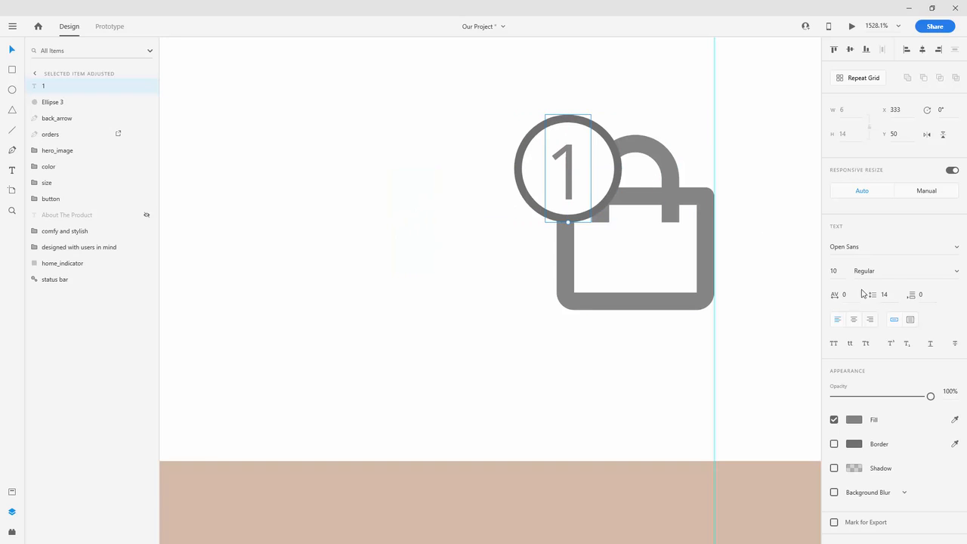
Change the badge number to "10" and shift it so that it sits within the circle
{"action": "double_click", "coordinate": [567, 162]}
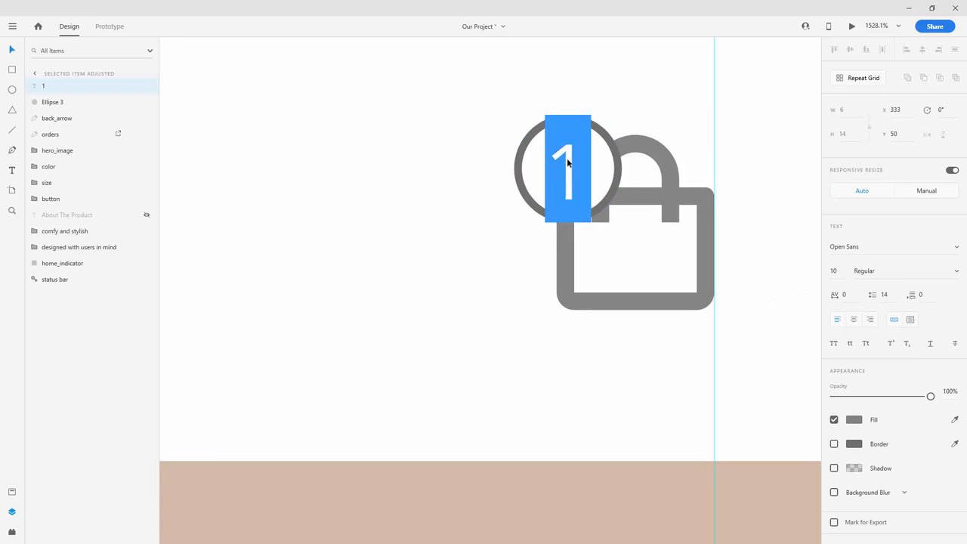
{"action": "left_click", "coordinate": [567, 161]}
{"action": "double_click", "coordinate": [570, 159]}
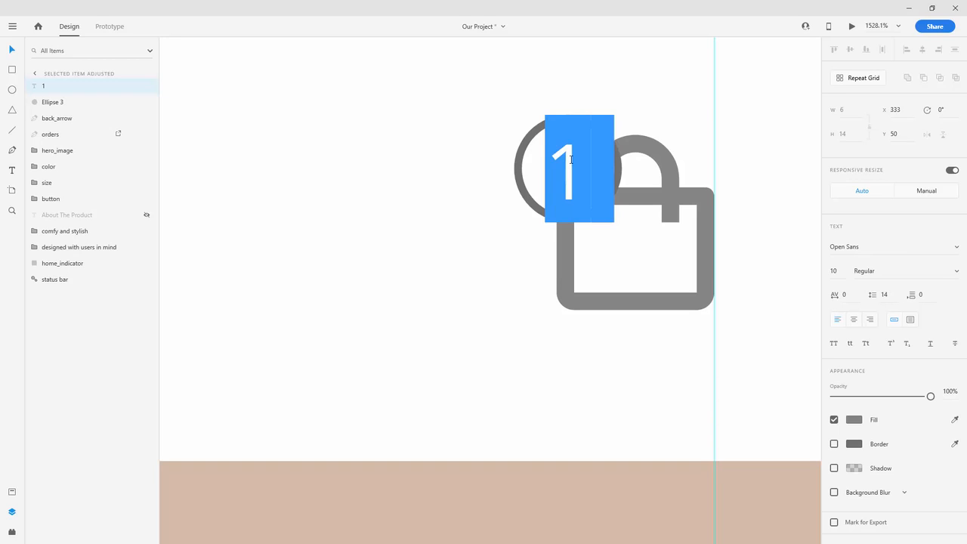
{"action": "type", "text": "10"}
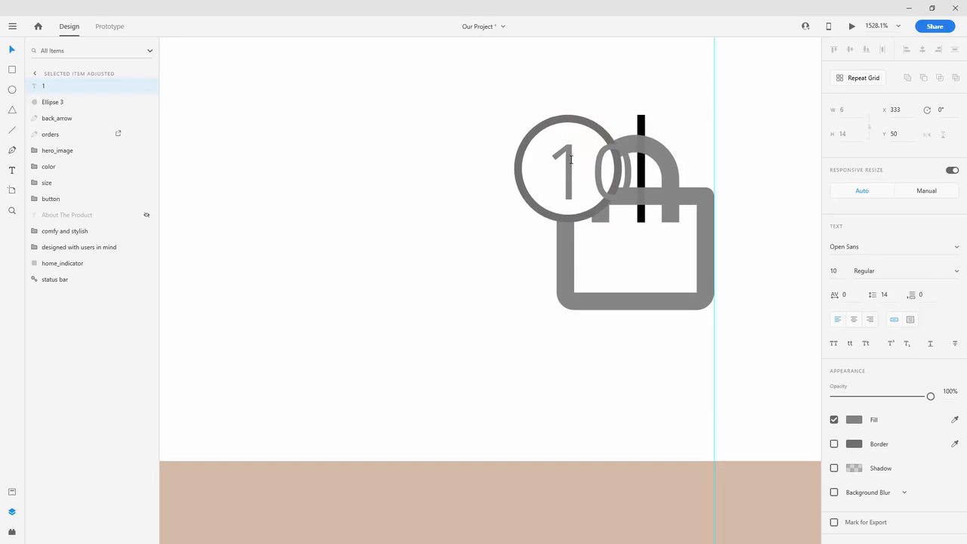
{"action": "key", "text": "Escape"}
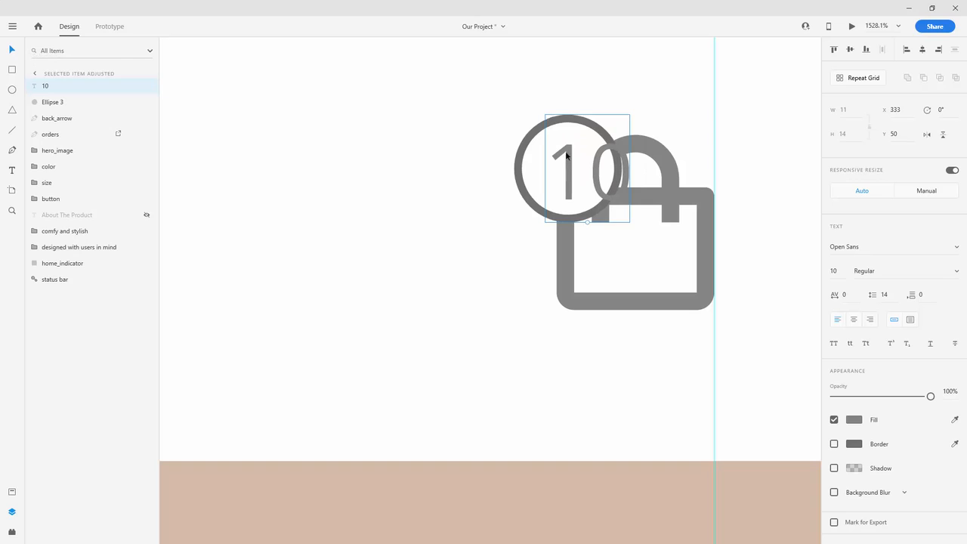
{"action": "left_click_drag", "start_coordinate": [567, 155], "coordinate": [545, 154]}
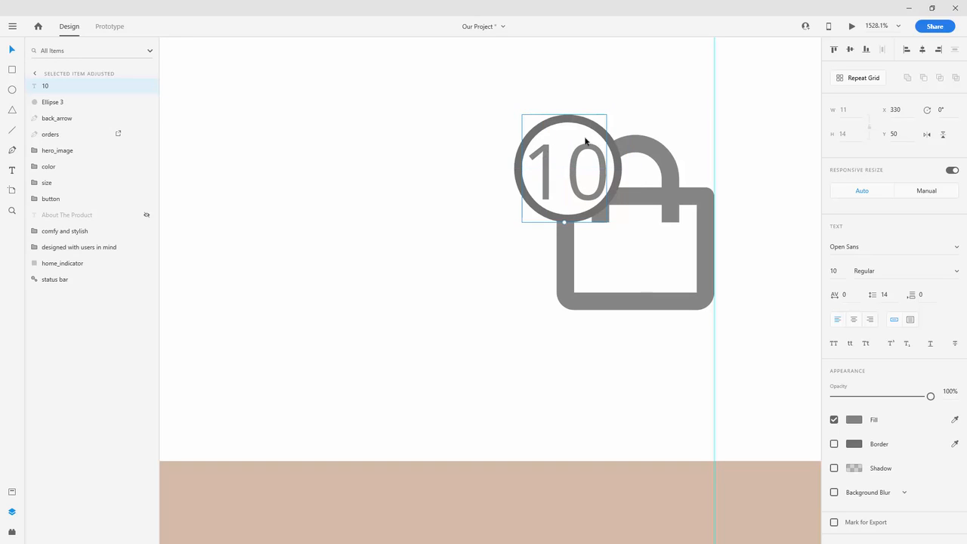
Set the badge number's font size to 8 and recentre it inside the circle
{"action": "left_click", "coordinate": [841, 270]}
{"action": "key", "text": "Return"}
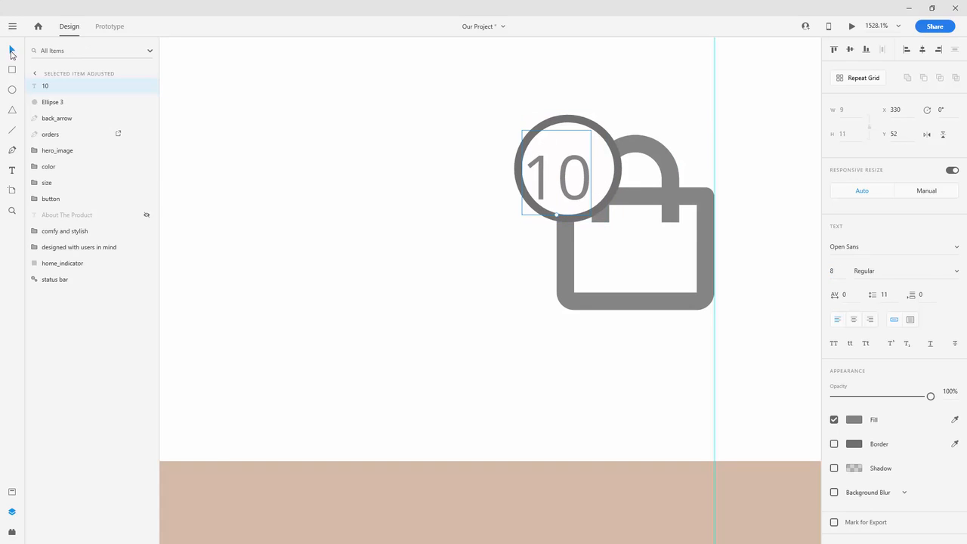
{"action": "left_click_drag", "start_coordinate": [576, 163], "coordinate": [585, 154]}
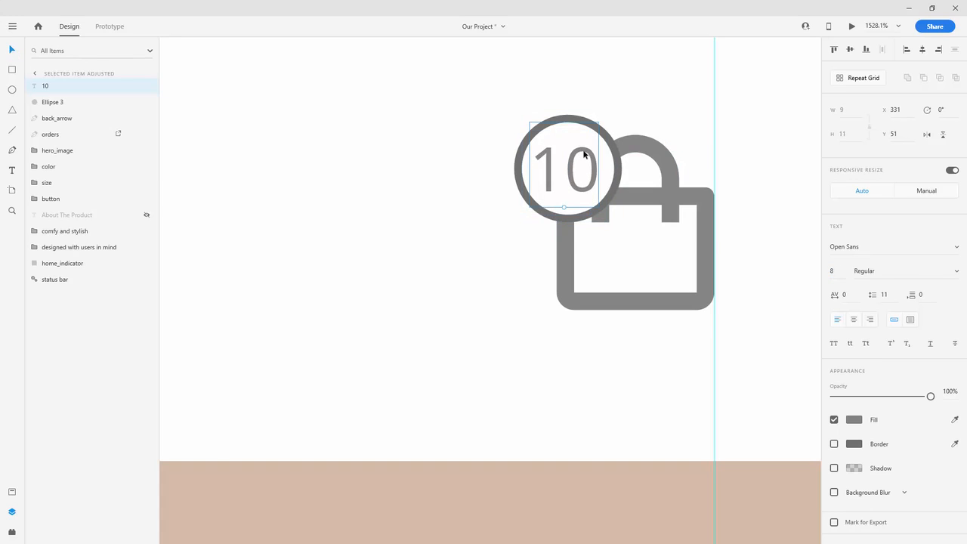
Change the badge number to "1", set its text alignment to centre and recentre it inside the circle
{"action": "double_click", "coordinate": [567, 160]}
{"action": "type", "text": "1"}
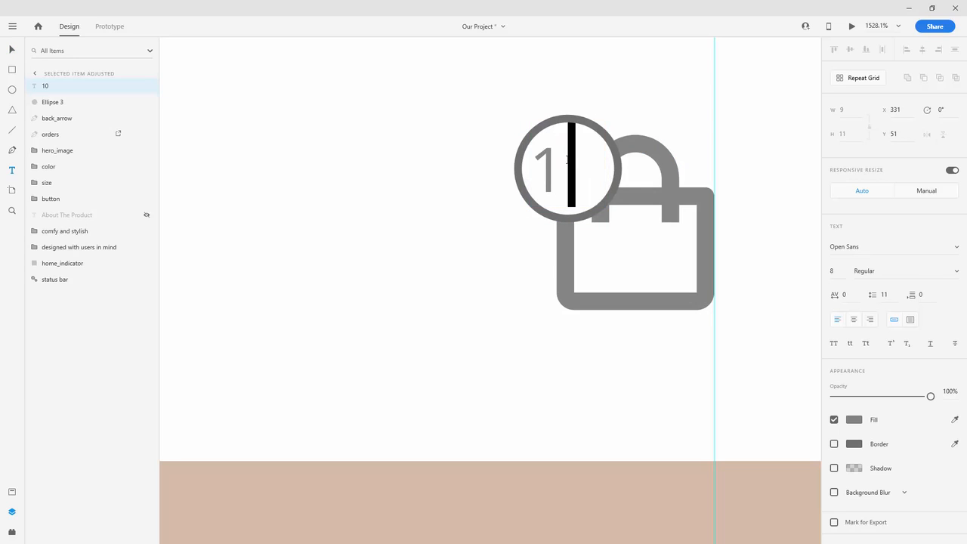
{"action": "left_click", "coordinate": [12, 51]}
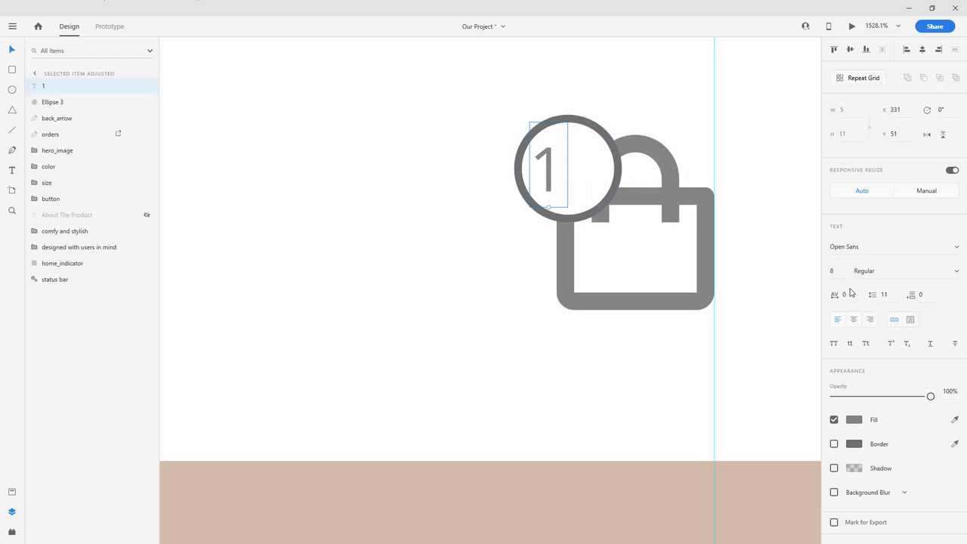
{"action": "left_click", "coordinate": [854, 320]}
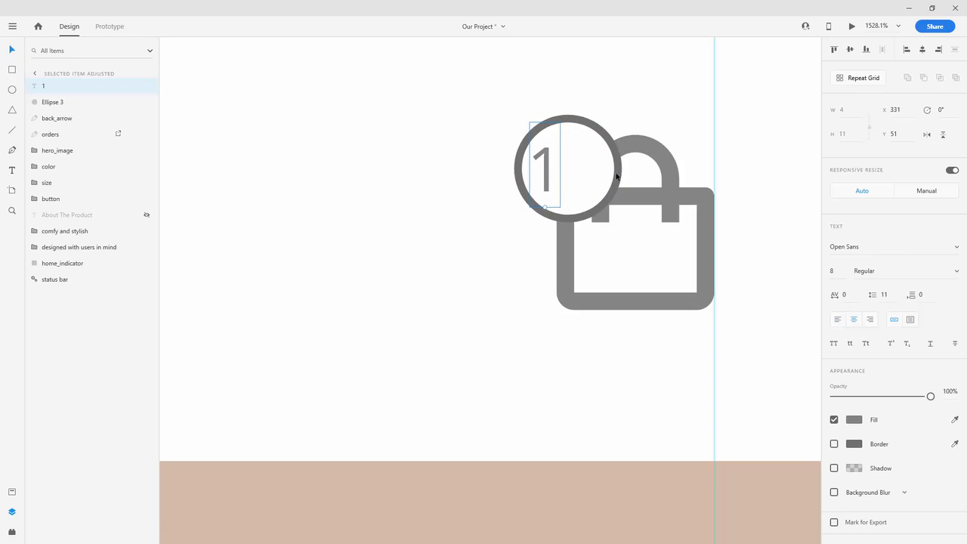
{"action": "left_click_drag", "start_coordinate": [547, 156], "coordinate": [566, 160]}
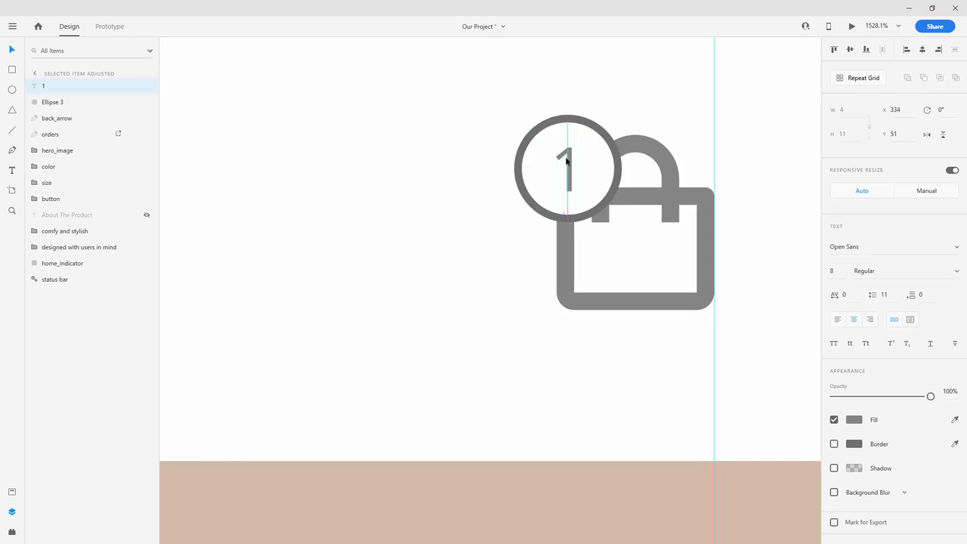
{"action": "key", "text": "Up"}
Try the badge number 1 px lower inside the circle, and return it to its previous height
{"action": "scroll", "coordinate": [578, 142], "scroll_direction": "up", "scroll_amount": 5}
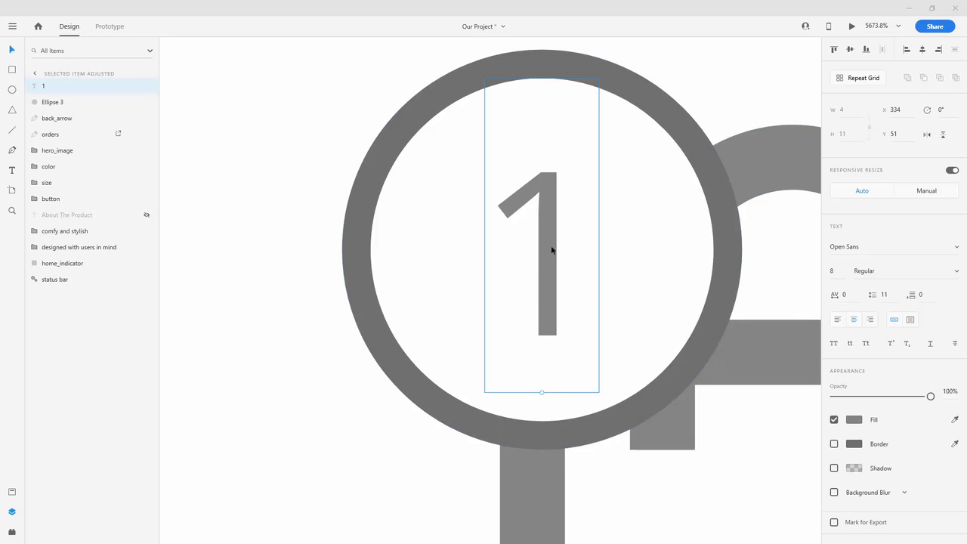
{"action": "left_click_drag", "start_coordinate": [551, 250], "coordinate": [552, 260]}
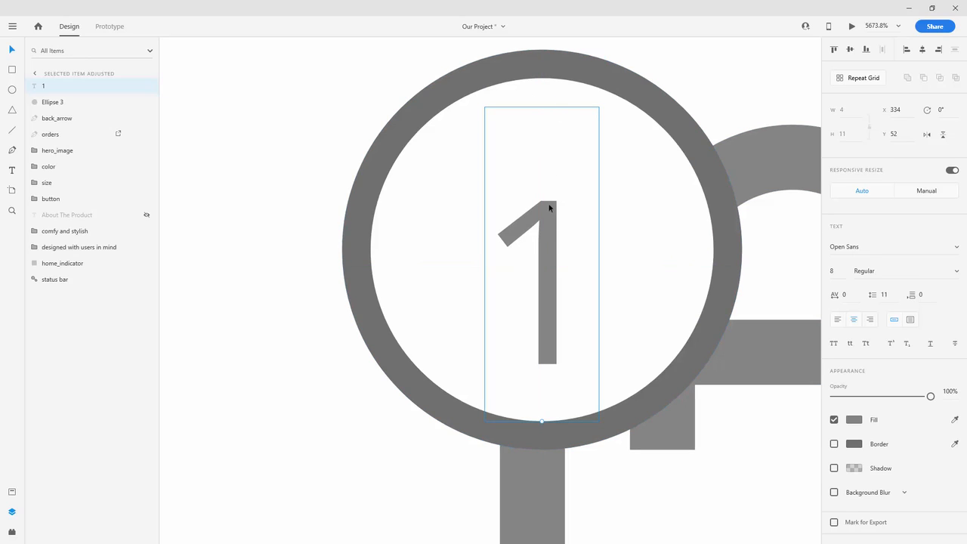
{"action": "left_click_drag", "start_coordinate": [548, 202], "coordinate": [548, 188]}
{"action": "left_click", "coordinate": [345, 188]}
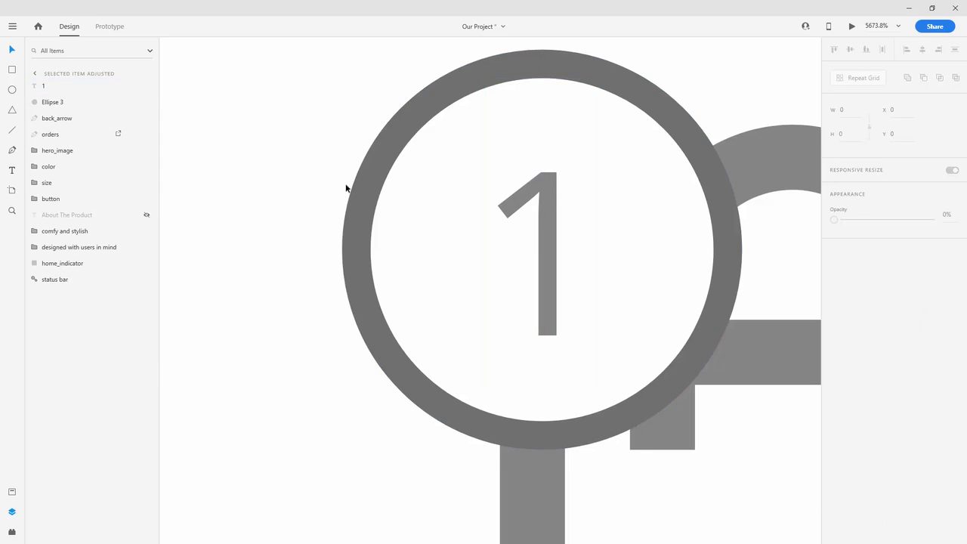
Try a border size of 3 on the badge circle, and set it back to 1
{"action": "scroll", "coordinate": [367, 210], "scroll_direction": "down", "scroll_amount": 8}
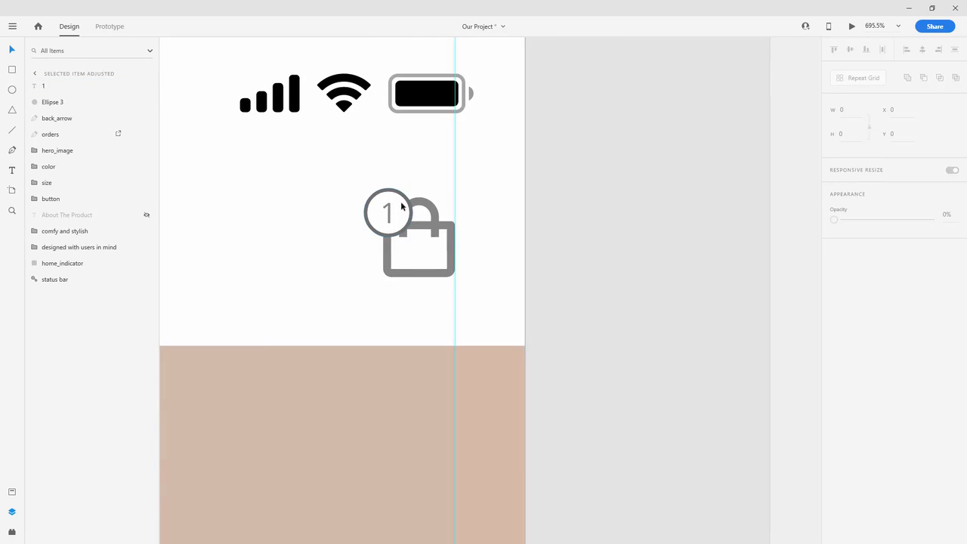
{"action": "scroll", "coordinate": [362, 217], "scroll_direction": "down", "scroll_amount": 4}
{"action": "scroll", "coordinate": [353, 218], "scroll_direction": "up", "scroll_amount": 6}
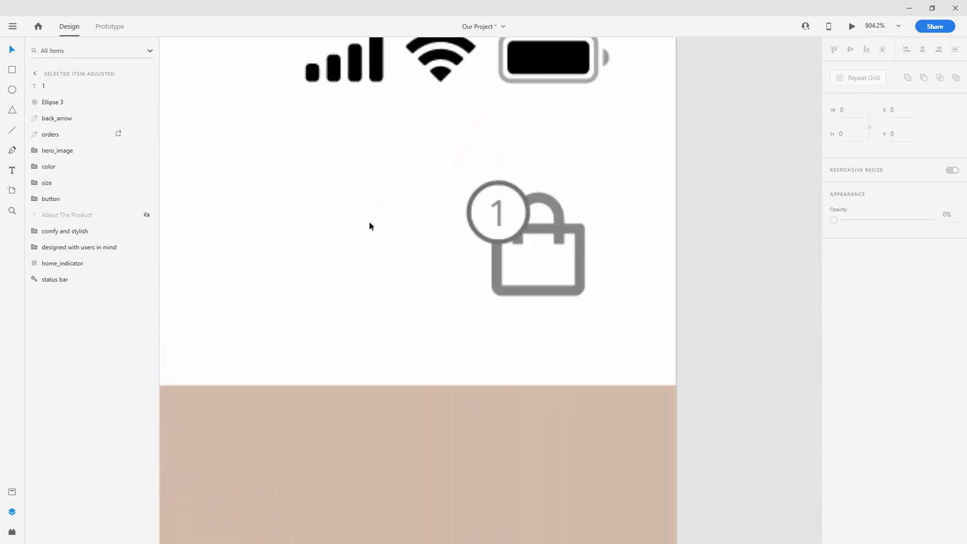
{"action": "left_click", "coordinate": [563, 188]}
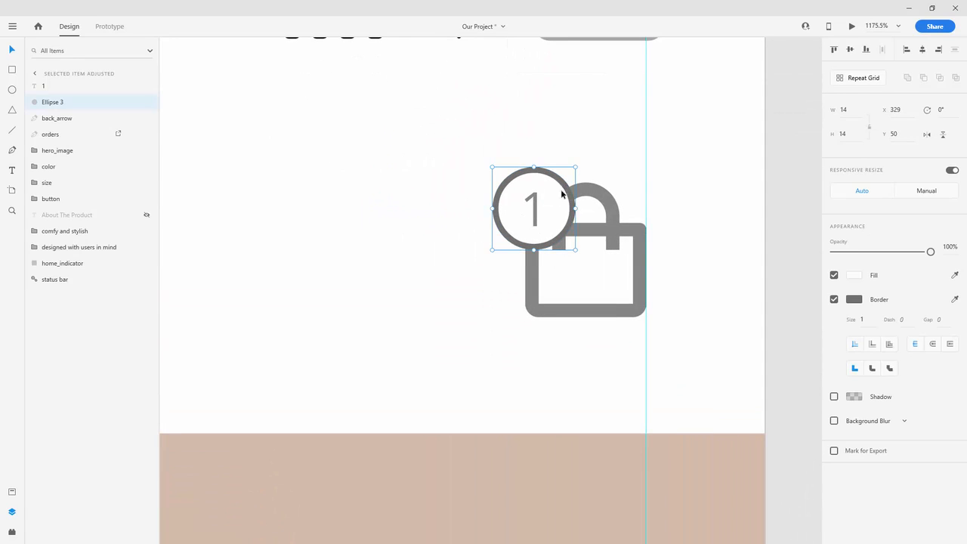
{"action": "scroll", "coordinate": [563, 188], "scroll_direction": "up", "scroll_amount": 2}
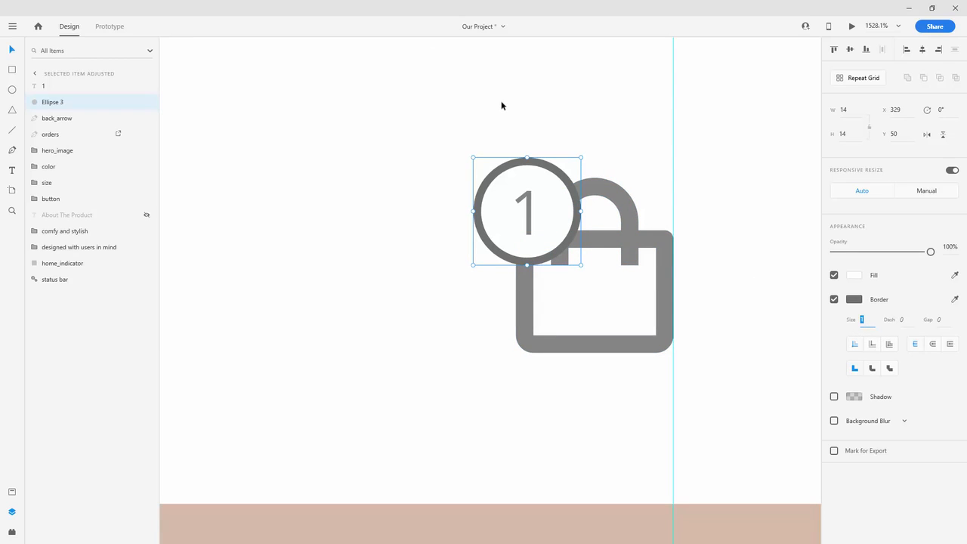
{"action": "key", "text": "Return"}
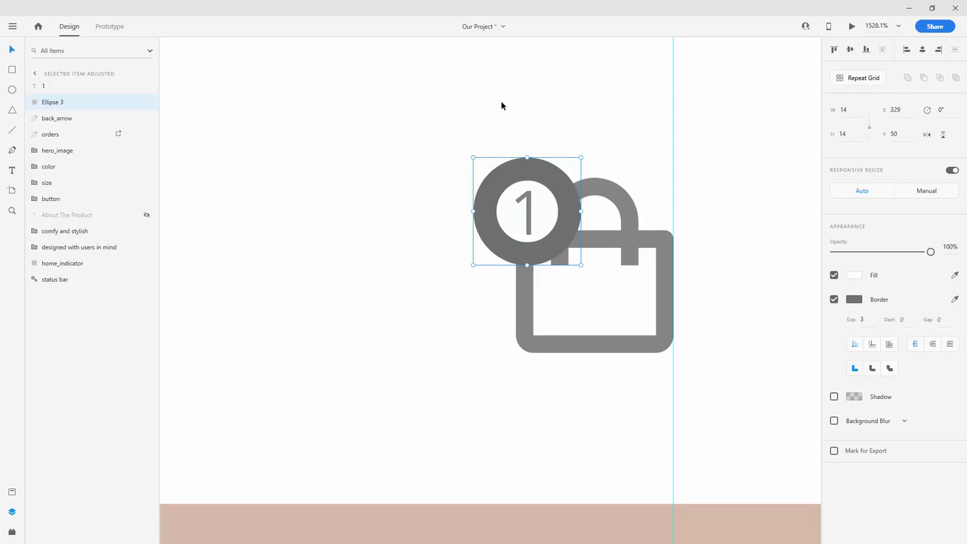
{"action": "left_click", "coordinate": [869, 319]}
{"action": "key", "text": "Return"}
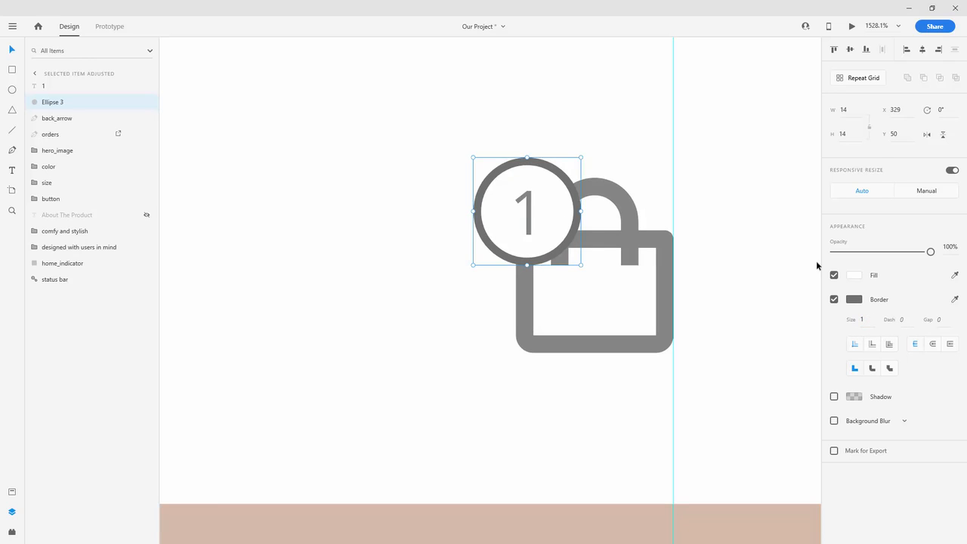
Remove the badge circle's border and fill the circle with the saved orange #FC7A00
{"action": "left_click", "coordinate": [834, 300]}
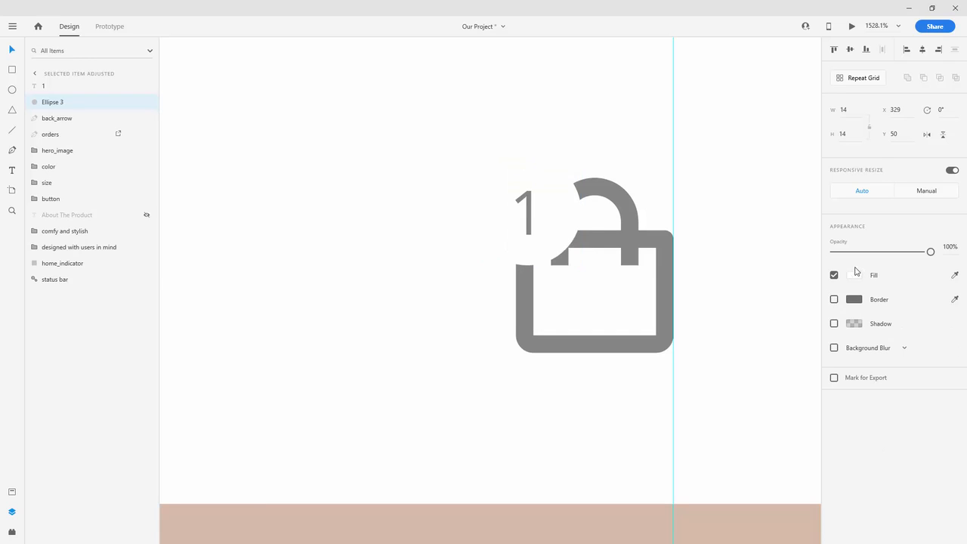
{"action": "left_click", "coordinate": [12, 492]}
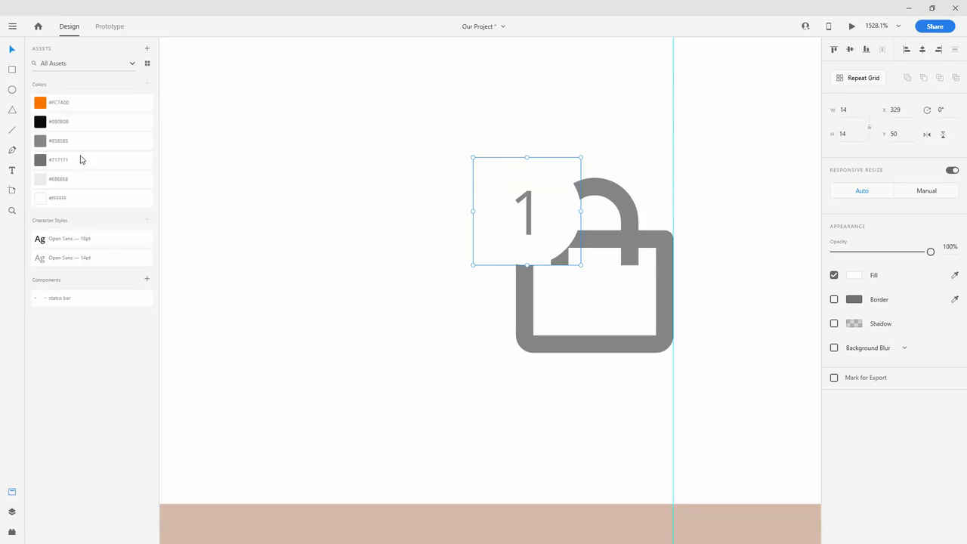
{"action": "left_click", "coordinate": [42, 101]}
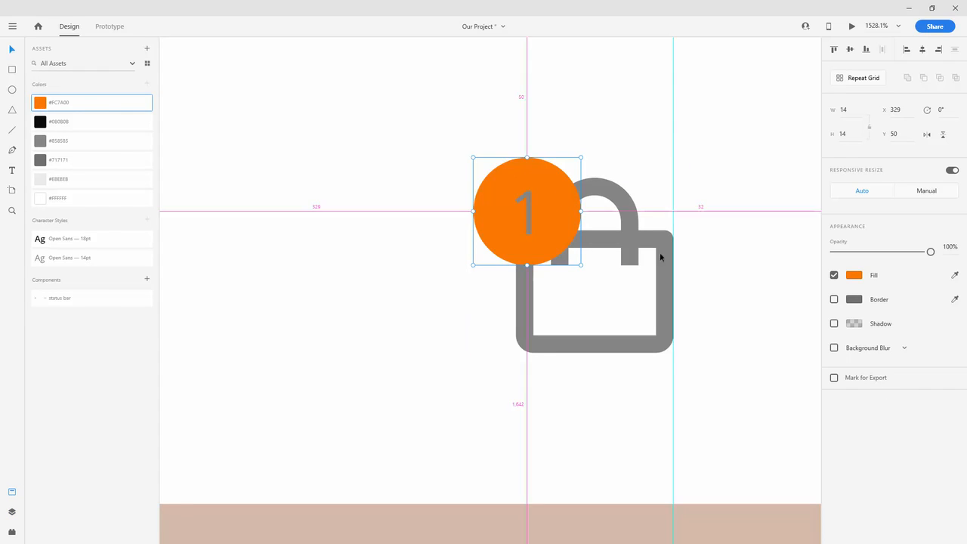
Change the badge number's fill to the saved white #FFFFFF
{"action": "scroll", "coordinate": [659, 253], "scroll_direction": "down", "scroll_amount": 5}
{"action": "scroll", "coordinate": [661, 258], "scroll_direction": "up", "scroll_amount": 3}
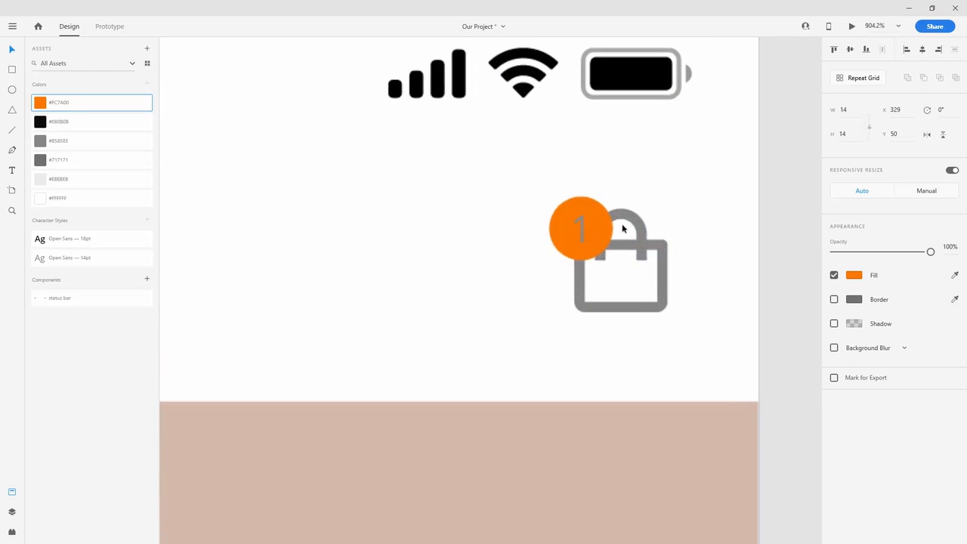
{"action": "left_click", "coordinate": [583, 223]}
{"action": "double_click", "coordinate": [580, 225]}
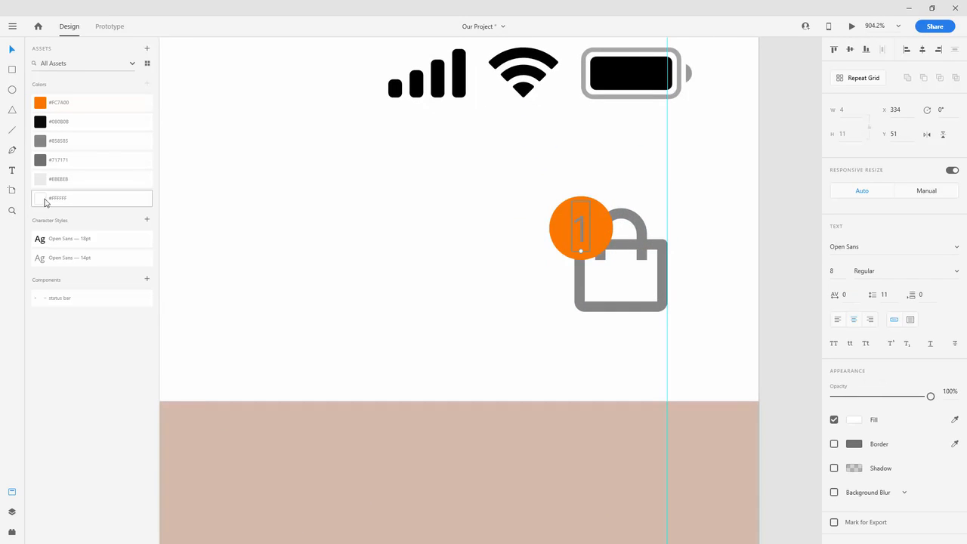
{"action": "left_click", "coordinate": [425, 216]}
Examine the finished badge on the Selected Item Adjusted artboard in comparison with the neighbouring screens
{"action": "scroll", "coordinate": [616, 309], "scroll_direction": "down", "scroll_amount": 5}
{"action": "scroll", "coordinate": [618, 309], "scroll_direction": "down", "scroll_amount": 6}
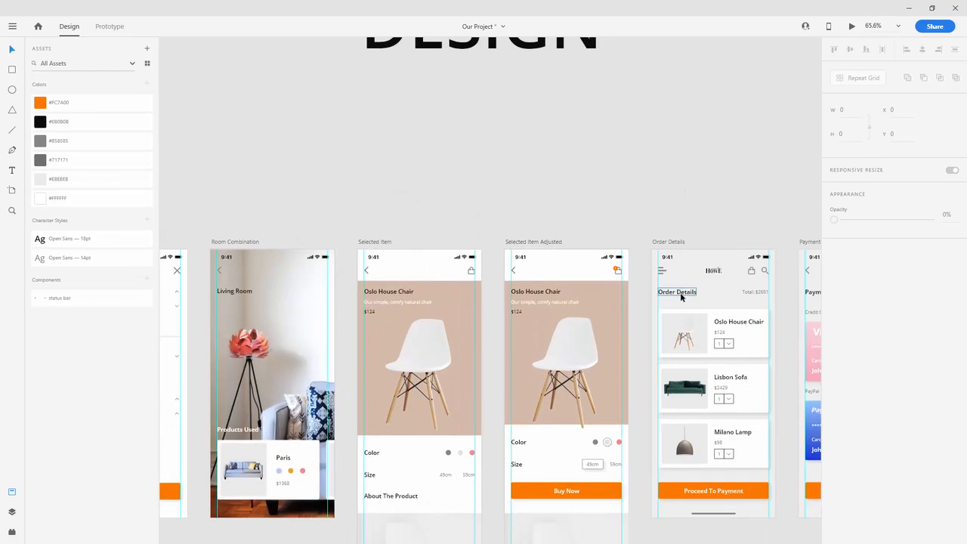
{"action": "scroll", "coordinate": [642, 300], "scroll_direction": "down", "scroll_amount": 2}
{"action": "scroll", "coordinate": [643, 298], "scroll_direction": "up", "scroll_amount": 5}
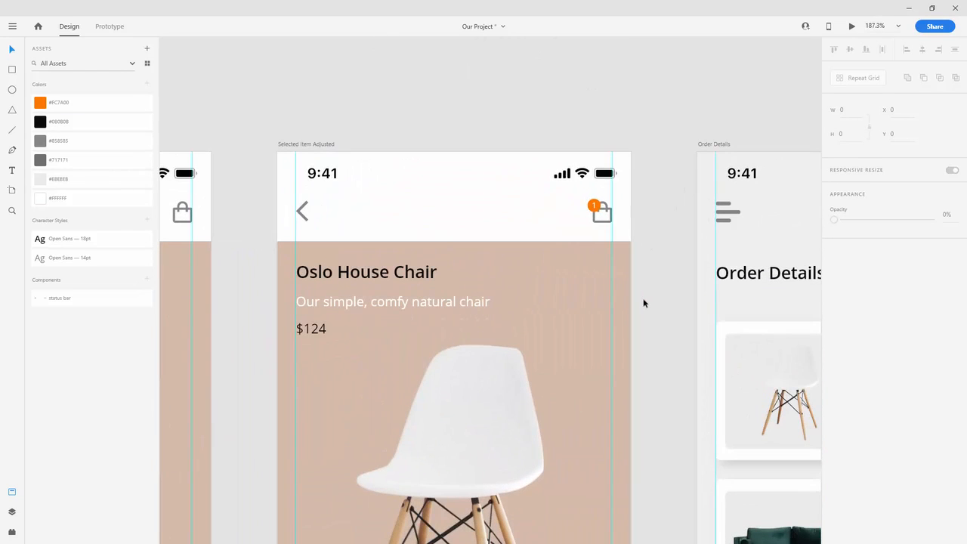
{"action": "scroll", "coordinate": [643, 302], "scroll_direction": "down", "scroll_amount": 3}
{"action": "key", "text": "ctrl+;"}
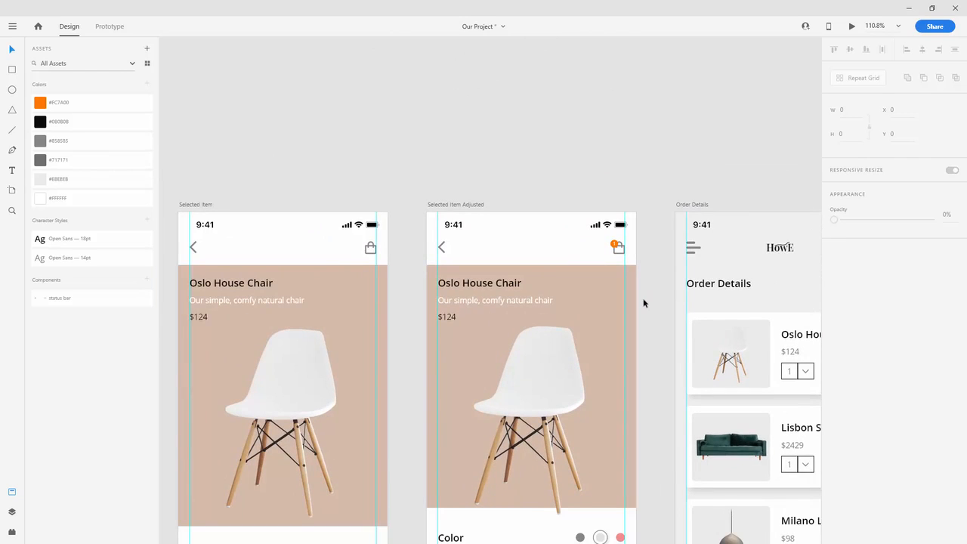
Rename the layer of the badge's orange ellipse as "circle"
{"action": "left_click", "coordinate": [609, 241]}
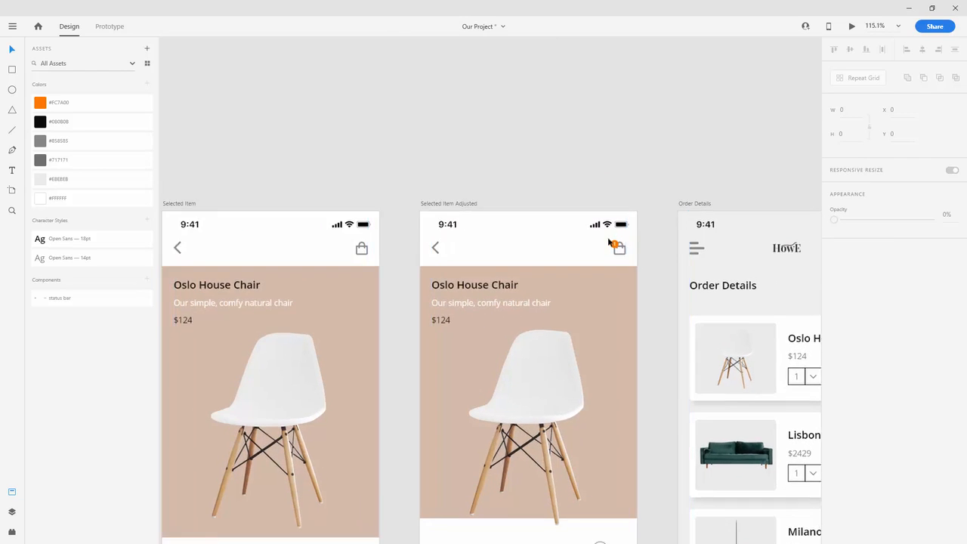
{"action": "scroll", "coordinate": [609, 242], "scroll_direction": "up", "scroll_amount": 10}
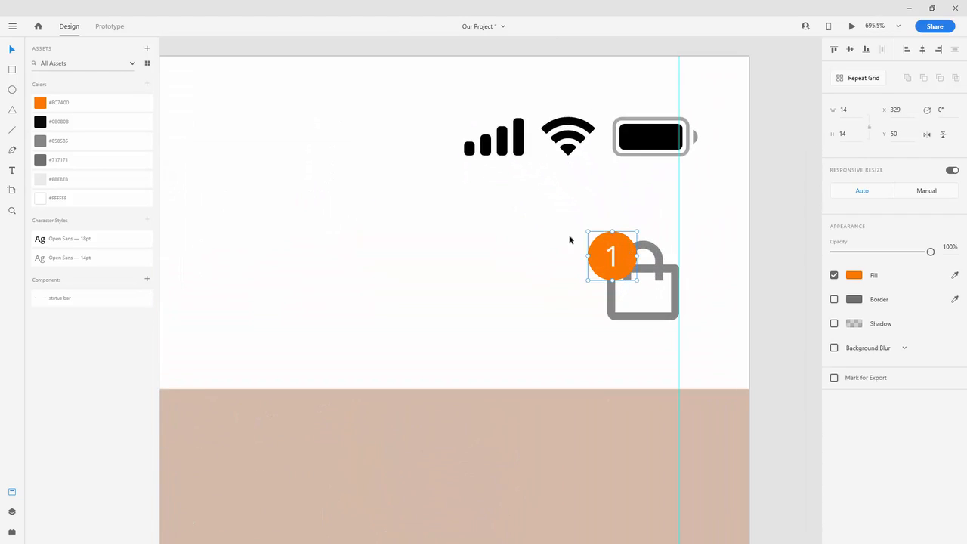
{"action": "left_click", "coordinate": [12, 512]}
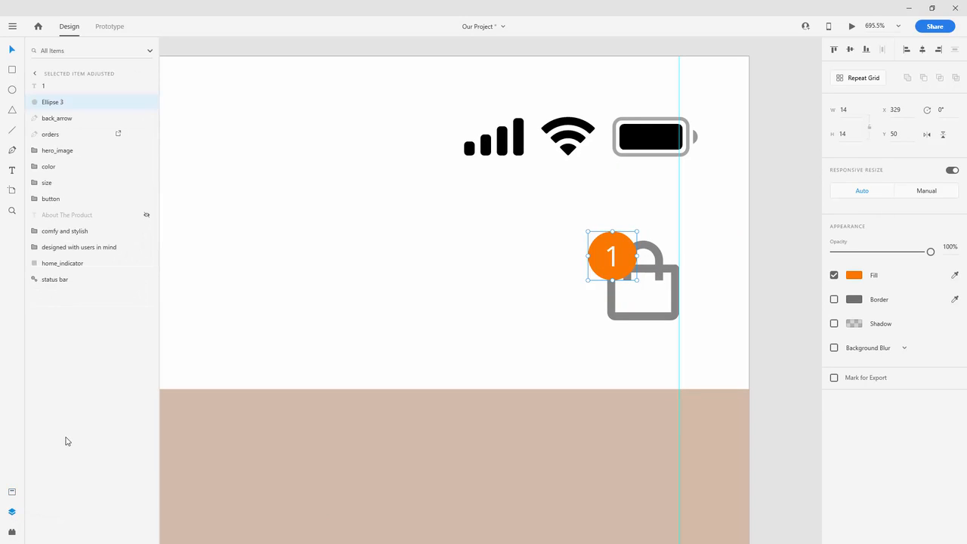
{"action": "double_click", "coordinate": [47, 102]}
{"action": "type", "text": "cir"}
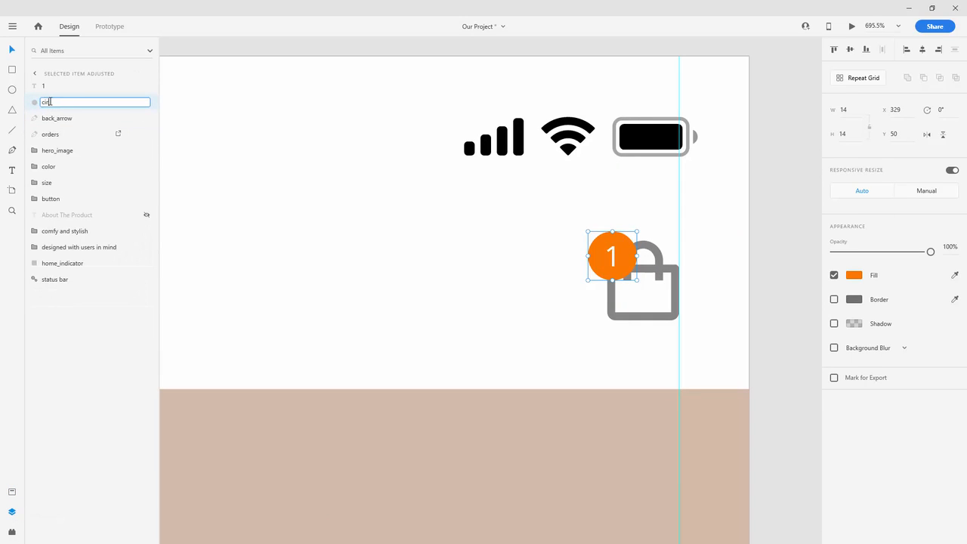
{"action": "type", "text": "cle"}
{"action": "key", "text": "Return"}
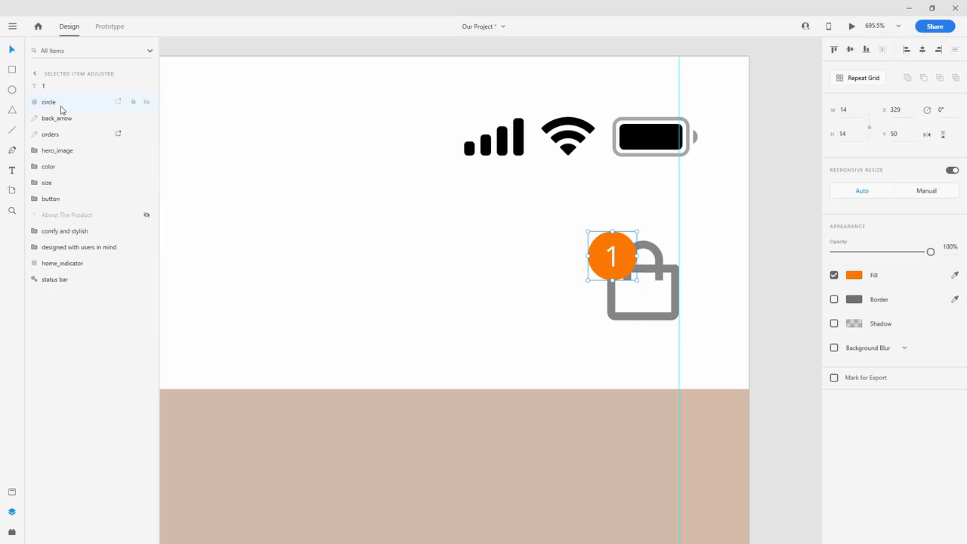
Place the number and circle layers directly above the orders layer and group all three
{"action": "left_click", "coordinate": [54, 89], "text": "shift"}
{"action": "left_click_drag", "start_coordinate": [54, 130], "coordinate": [59, 141]}
{"action": "left_click", "coordinate": [60, 137], "text": "shift"}
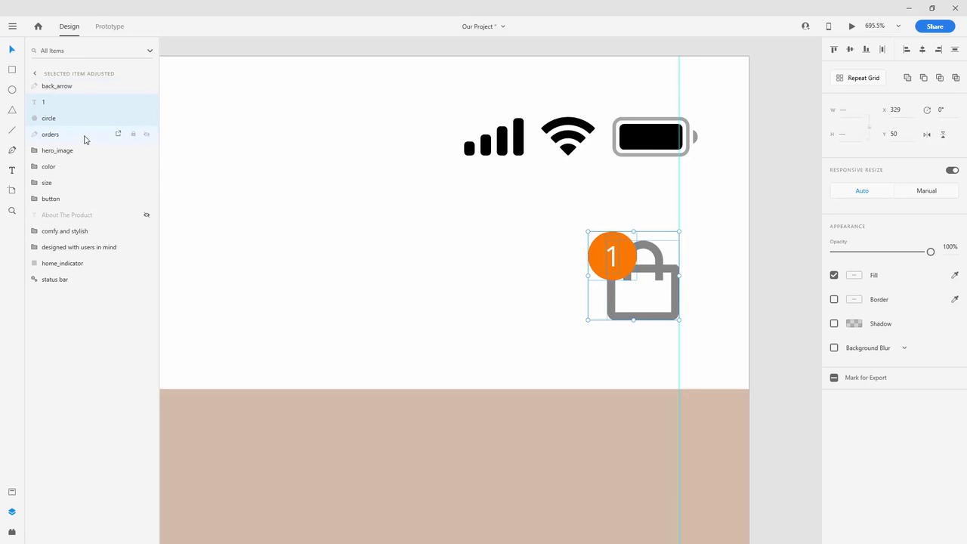
{"action": "key", "text": "ctrl+g"}
Rename the new badge and bag group as "cart icon"
{"action": "left_click", "coordinate": [33, 102]}
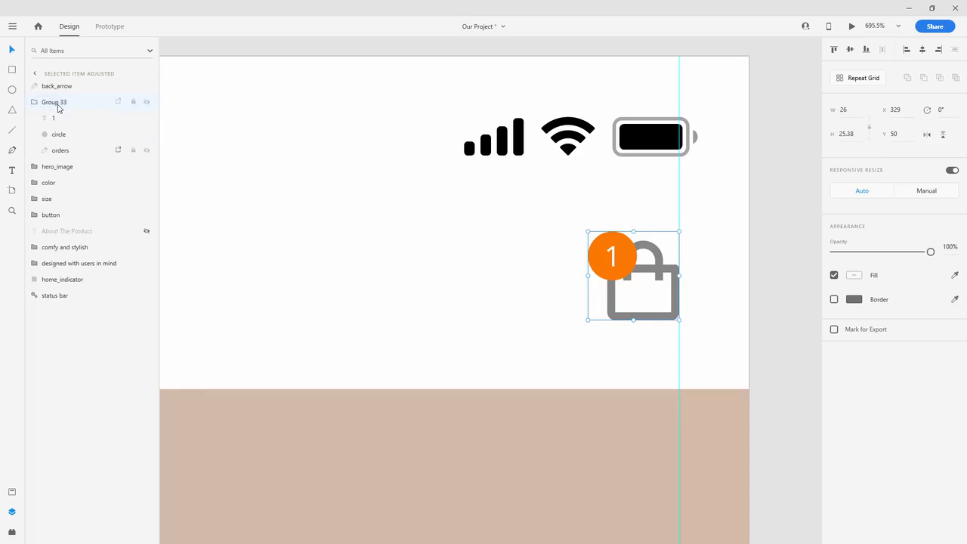
{"action": "left_click", "coordinate": [33, 104]}
{"action": "double_click", "coordinate": [58, 102]}
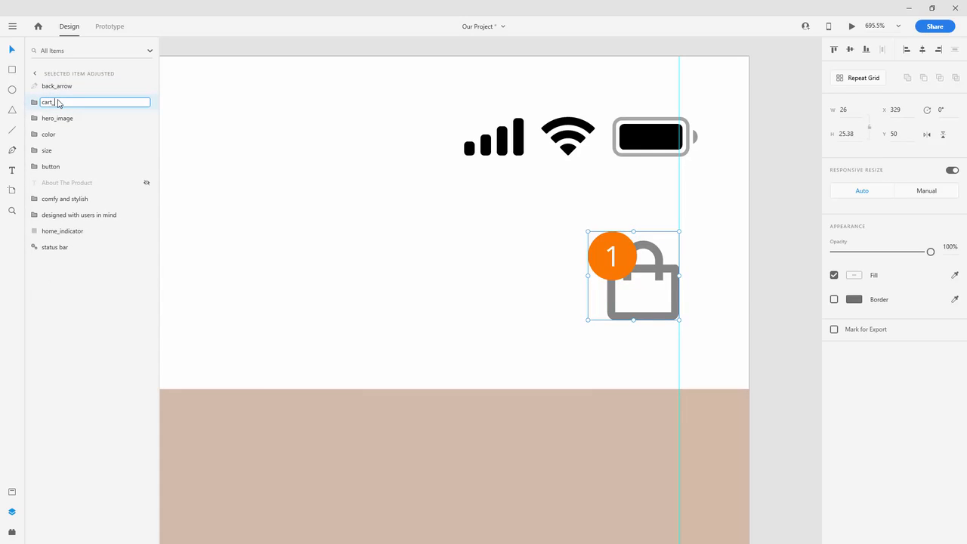
{"action": "key", "text": "Escape"}
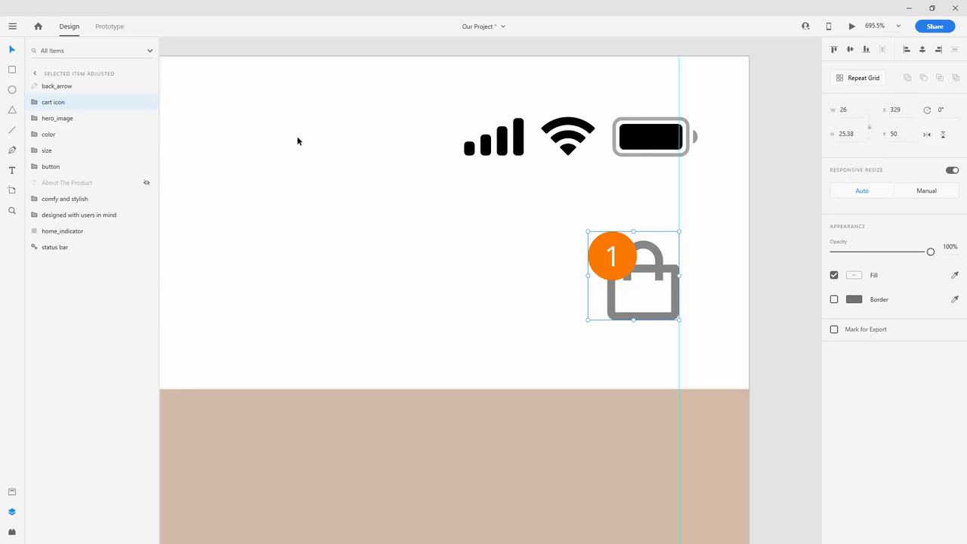
Widen the Icons artboard in the Wireframe section to 1254, extending it past the PayPal icon
{"action": "scroll", "coordinate": [504, 190], "scroll_direction": "down", "scroll_amount": 5}
{"action": "scroll", "coordinate": [506, 192], "scroll_direction": "down", "scroll_amount": 5, "text": "ctrl"}
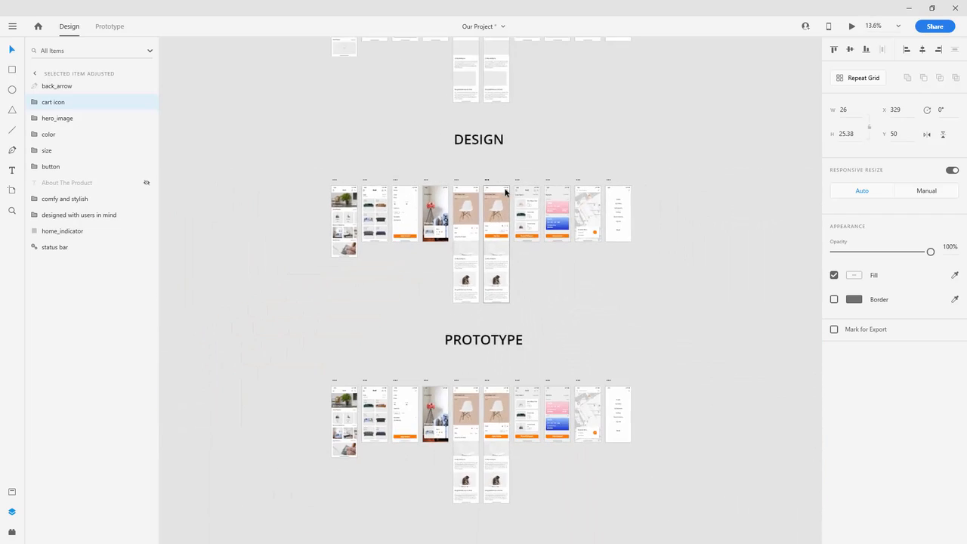
{"action": "scroll", "coordinate": [359, 98], "scroll_direction": "up", "scroll_amount": 3}
{"action": "scroll", "coordinate": [257, 166], "scroll_direction": "up", "scroll_amount": 4, "text": "ctrl"}
{"action": "scroll", "coordinate": [360, 178], "scroll_direction": "up", "scroll_amount": 6, "text": "ctrl"}
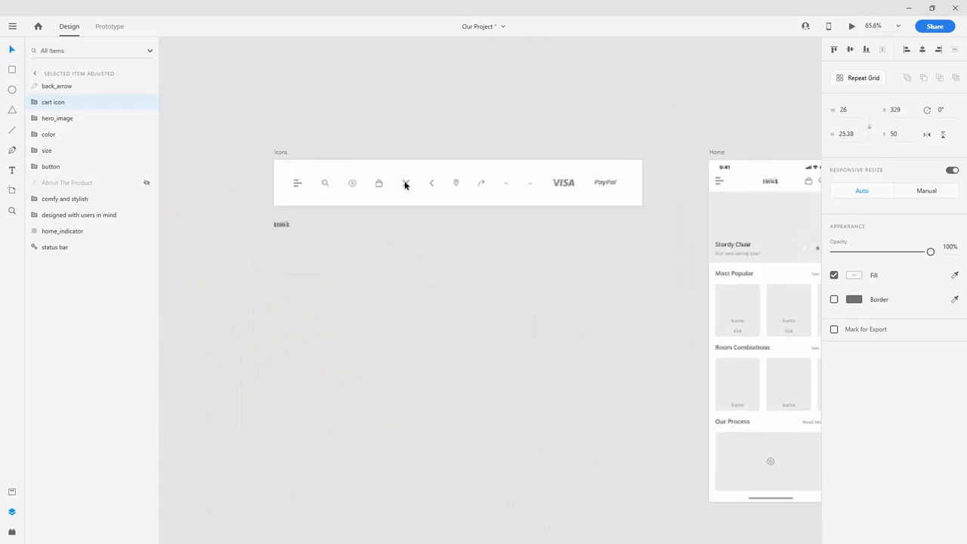
{"action": "scroll", "coordinate": [279, 159], "scroll_direction": "down", "scroll_amount": 3, "text": "ctrl"}
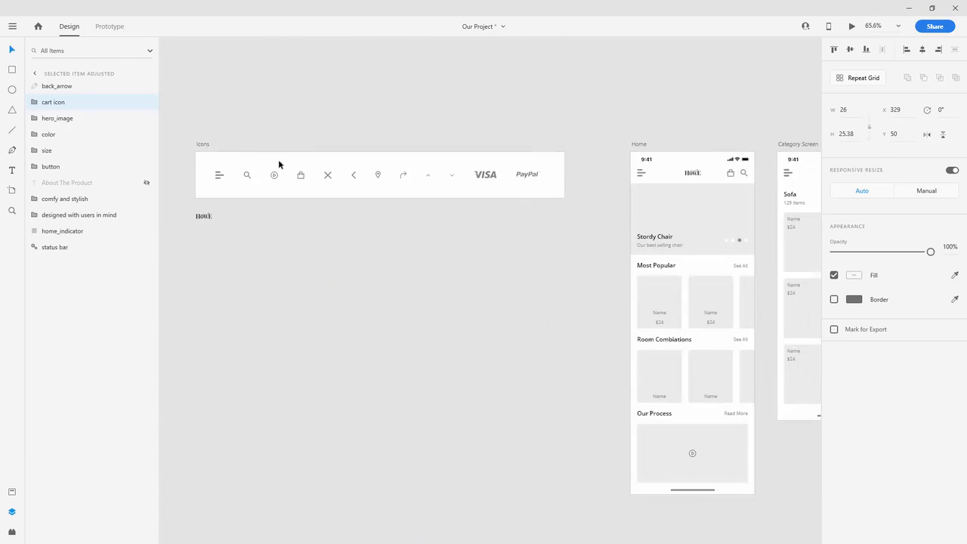
{"action": "left_click_drag", "start_coordinate": [240, 141], "coordinate": [337, 125]}
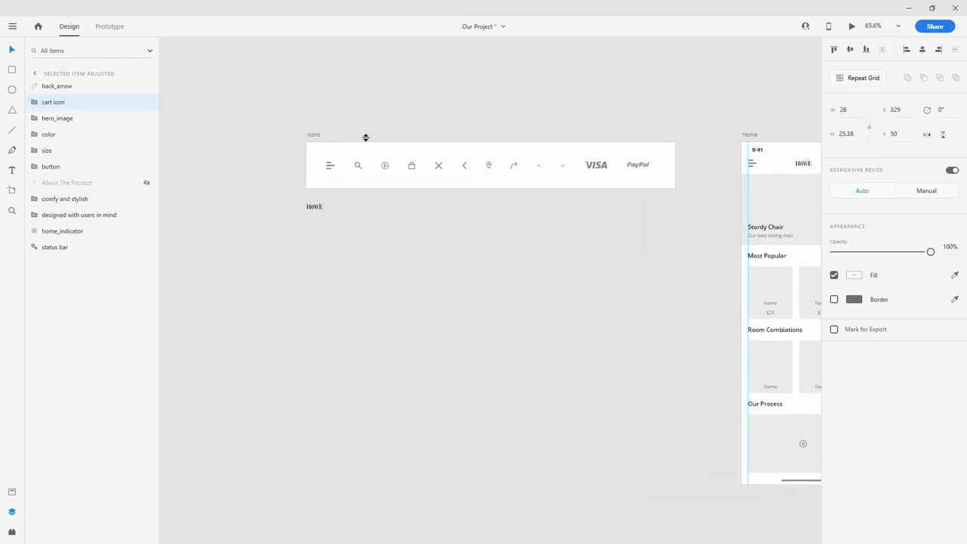
{"action": "scroll", "coordinate": [645, 153], "scroll_direction": "up", "scroll_amount": 2, "text": "ctrl"}
{"action": "left_click", "coordinate": [642, 149]}
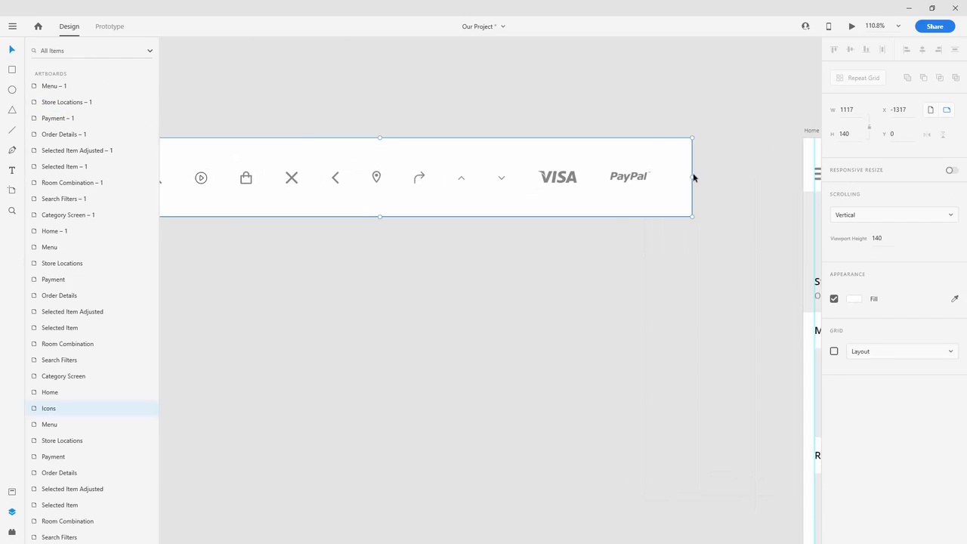
{"action": "left_click_drag", "start_coordinate": [692, 176], "coordinate": [768, 178]}
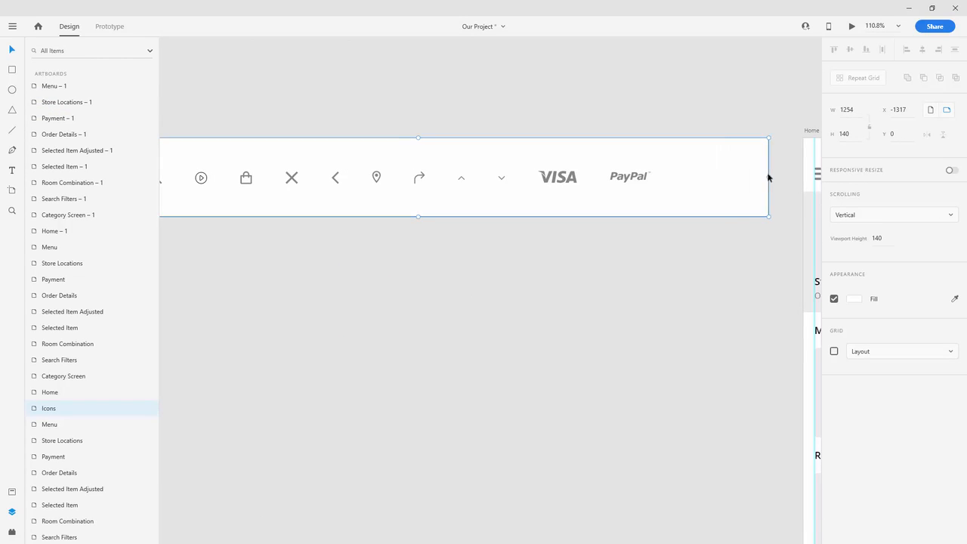
{"action": "left_click", "coordinate": [673, 173]}
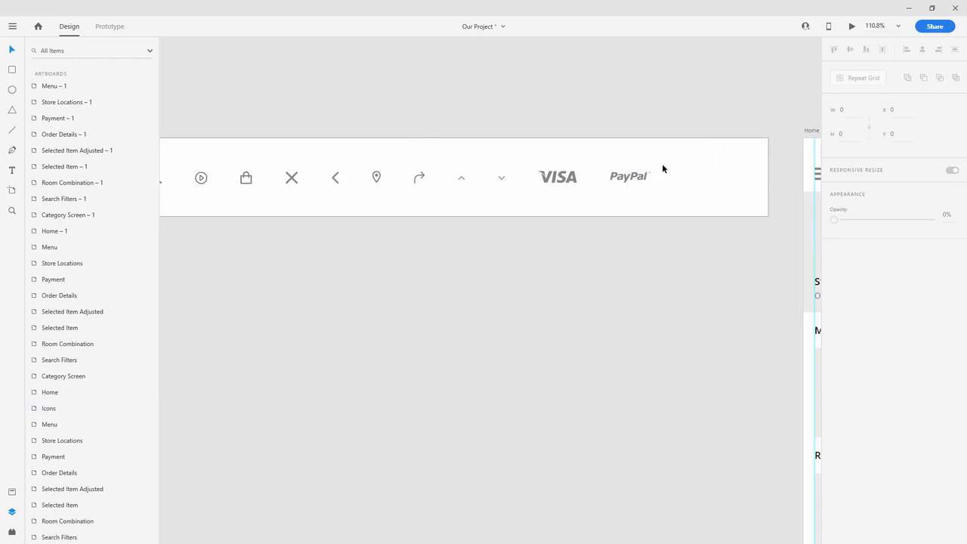
Shift the icons from close through paypal together along the row to X 570.68, making room beside the shopping bag
{"action": "left_click_drag", "start_coordinate": [665, 160], "coordinate": [749, 209]}
{"action": "key", "text": "Escape"}
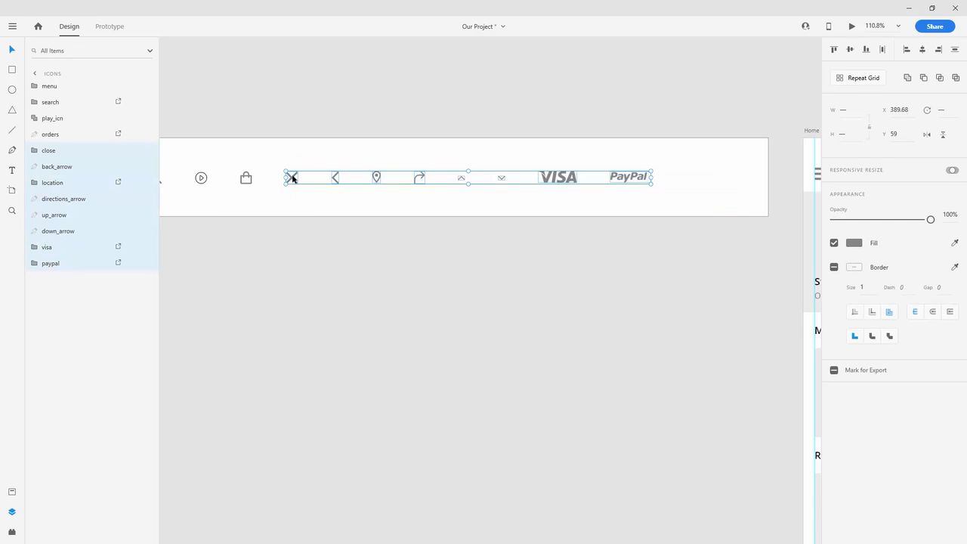
{"action": "left_click_drag", "start_coordinate": [292, 178], "coordinate": [399, 179]}
Paste the cart icon group into the Icons artboard and place it beside the plain shopping bag at X 389, Y 57
{"action": "scroll", "coordinate": [215, 182], "scroll_direction": "up", "scroll_amount": 3}
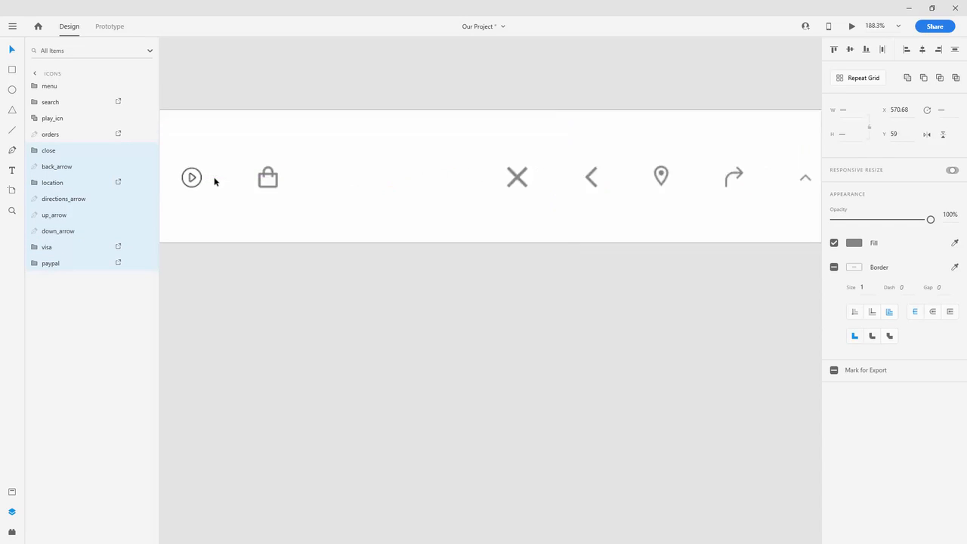
{"action": "scroll", "coordinate": [215, 182], "scroll_direction": "up", "scroll_amount": 3}
{"action": "left_click", "coordinate": [642, 165]}
{"action": "key", "text": "ctrl+v"}
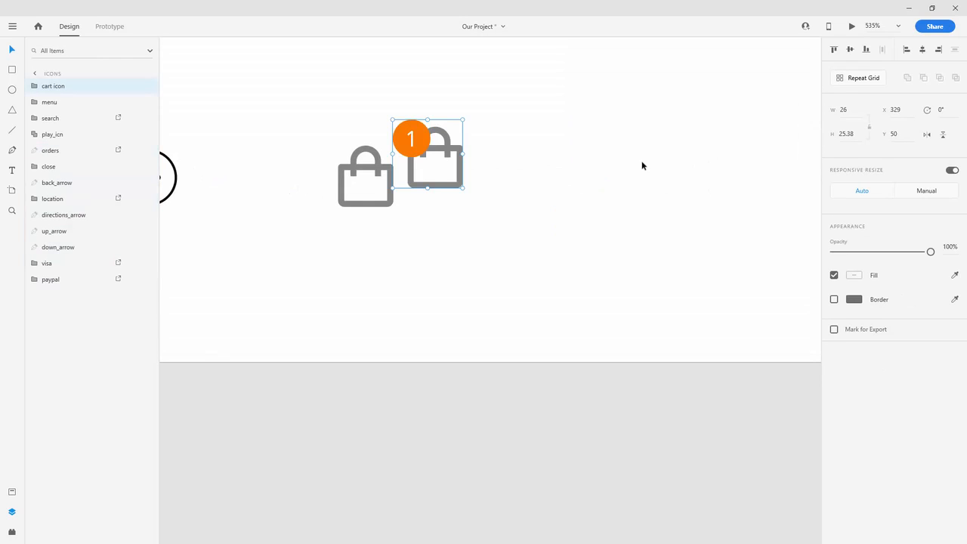
{"action": "left_click_drag", "start_coordinate": [456, 150], "coordinate": [527, 168]}
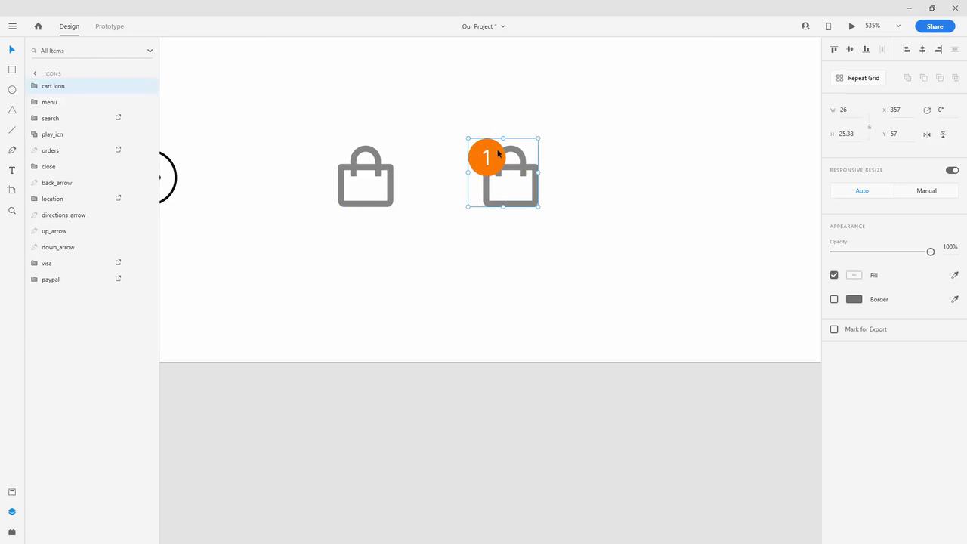
{"action": "scroll", "coordinate": [498, 153], "scroll_direction": "down", "scroll_amount": 3}
{"action": "left_click_drag", "start_coordinate": [519, 167], "coordinate": [568, 170]}
{"action": "scroll", "coordinate": [463, 178], "scroll_direction": "down", "scroll_amount": 7}
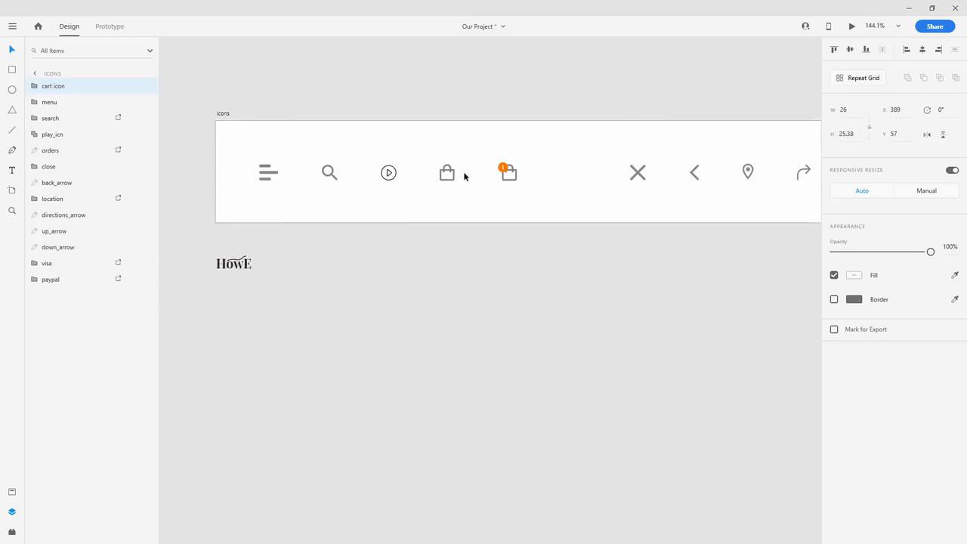
Move the icons from close through paypal back towards the cart icon, to X 474.68, Y 59, evening out the row's spacing
{"action": "left_click_drag", "start_coordinate": [628, 91], "coordinate": [573, 80]}
{"action": "scroll", "coordinate": [741, 155], "scroll_direction": "down", "scroll_amount": 1}
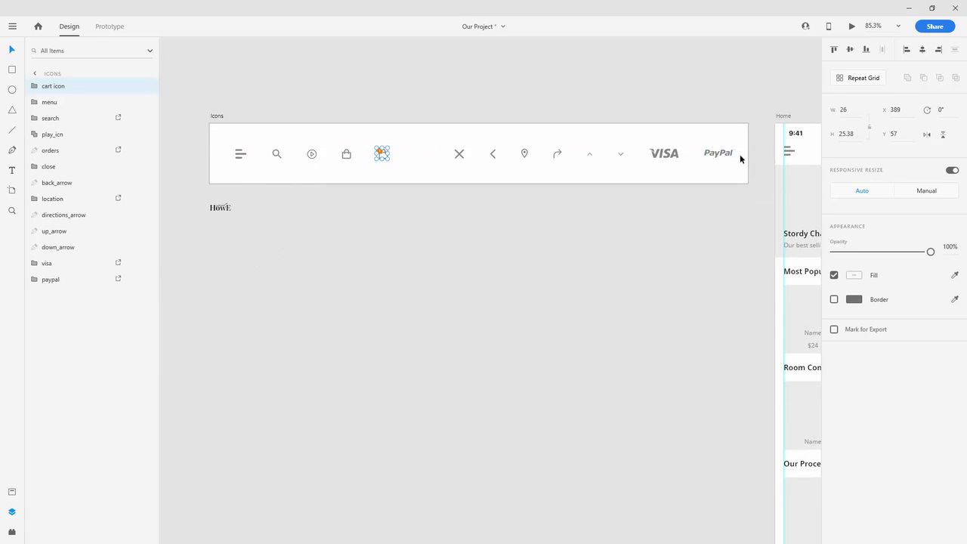
{"action": "left_click_drag", "start_coordinate": [733, 132], "coordinate": [452, 171]}
{"action": "scroll", "coordinate": [419, 140], "scroll_direction": "up", "scroll_amount": 5}
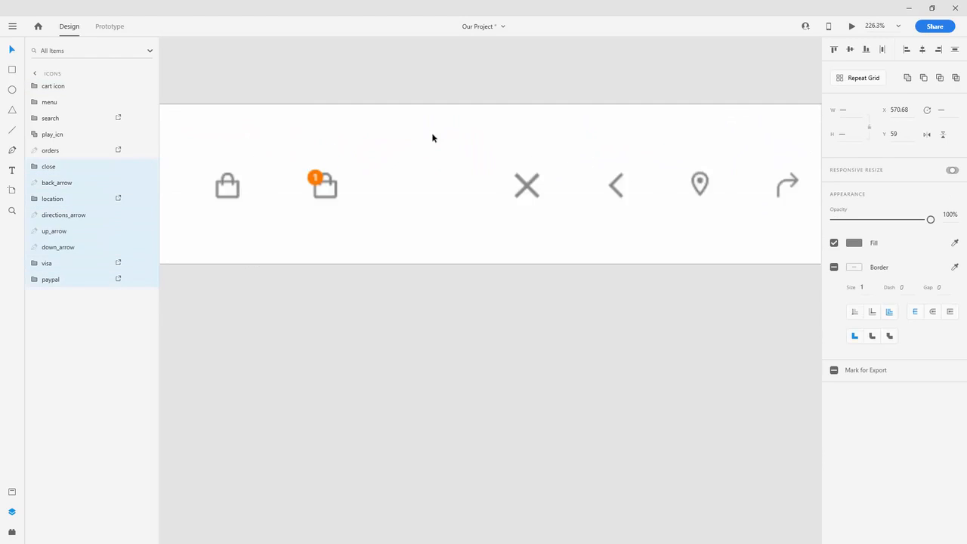
{"action": "left_click_drag", "start_coordinate": [533, 194], "coordinate": [417, 193]}
Narrow the Icons artboard slightly so its edge sits closer to the PayPal icon, and deselect it
{"action": "scroll", "coordinate": [418, 198], "scroll_direction": "down", "scroll_amount": 6}
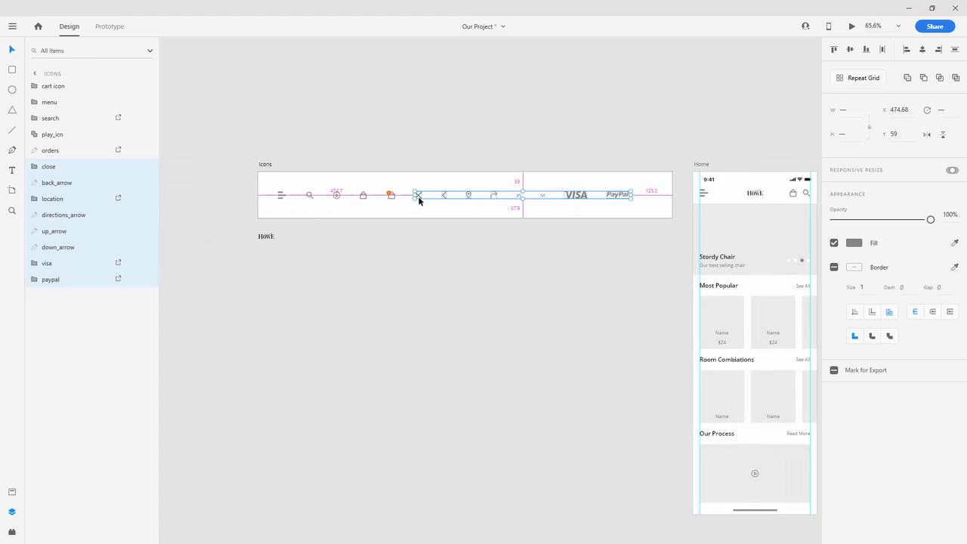
{"action": "left_click", "coordinate": [662, 181]}
{"action": "left_click_drag", "start_coordinate": [672, 194], "coordinate": [656, 193]}
{"action": "left_click", "coordinate": [514, 88]}
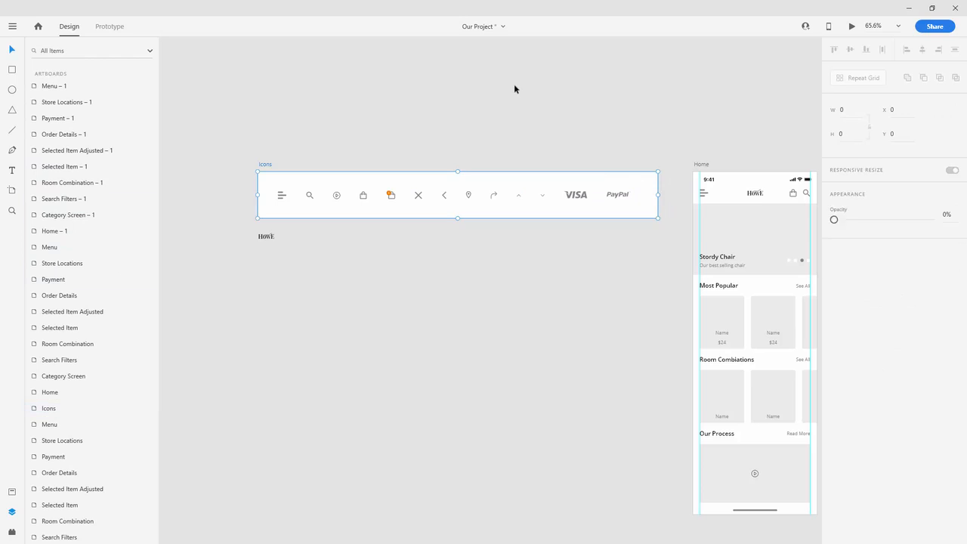
Examine the cart icon in the icon set and its use on the Selected Item Adjusted screen in the Design section
{"action": "scroll", "coordinate": [332, 190], "scroll_direction": "up", "scroll_amount": 5}
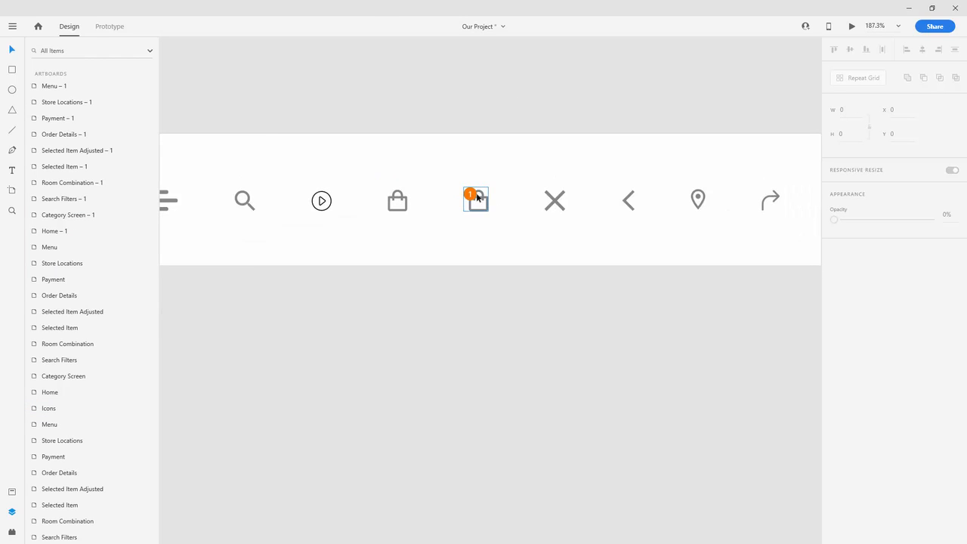
{"action": "scroll", "coordinate": [476, 196], "scroll_direction": "down", "scroll_amount": 12}
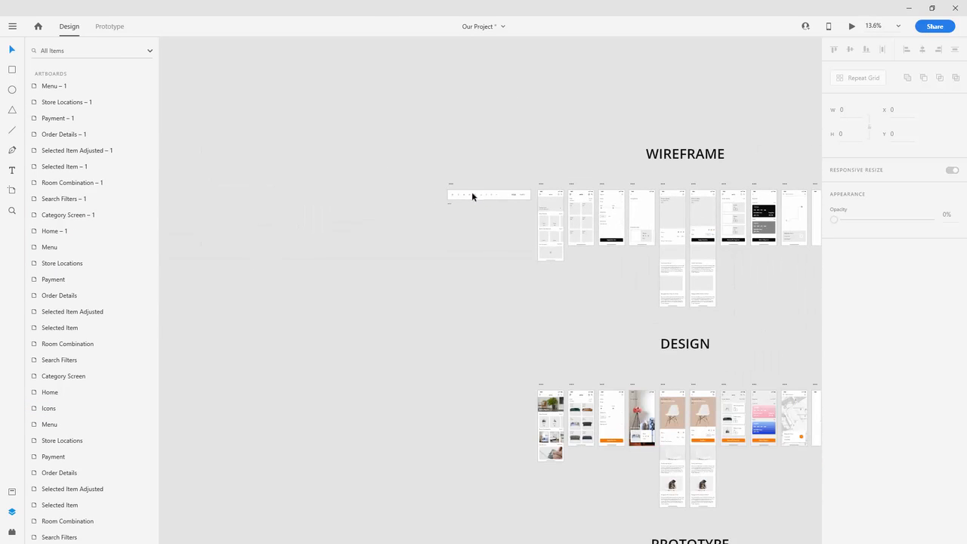
{"action": "scroll", "coordinate": [527, 255], "scroll_direction": "down", "scroll_amount": 3}
{"action": "scroll", "coordinate": [753, 280], "scroll_direction": "up", "scroll_amount": 5}
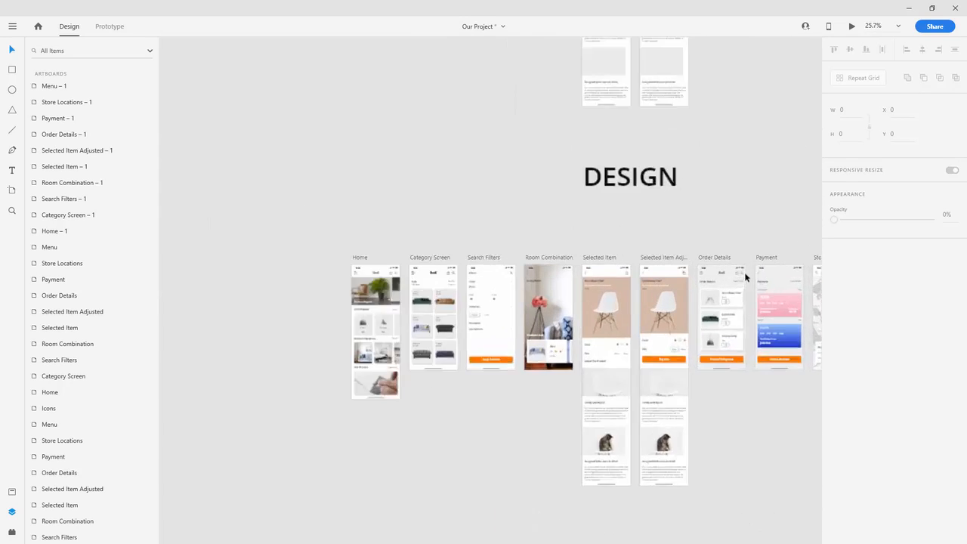
{"action": "left_click_drag", "start_coordinate": [683, 218], "coordinate": [528, 93]}
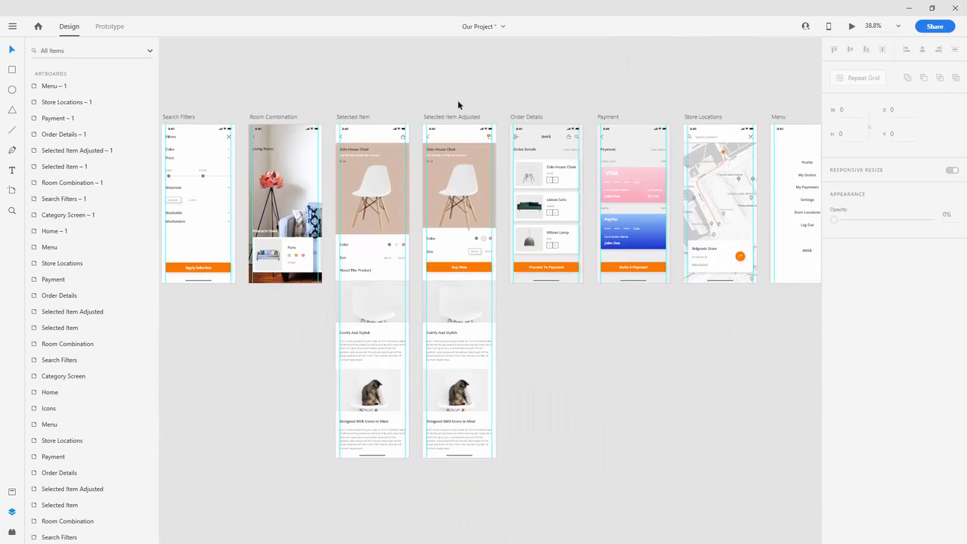
{"action": "scroll", "coordinate": [456, 102], "scroll_direction": "up", "scroll_amount": 4}
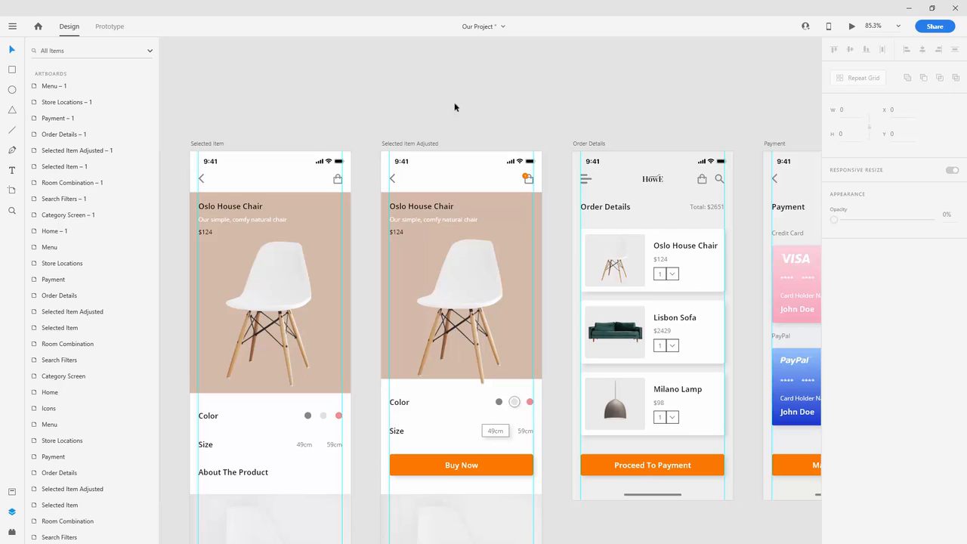
{"action": "scroll", "coordinate": [520, 180], "scroll_direction": "up", "scroll_amount": 4}
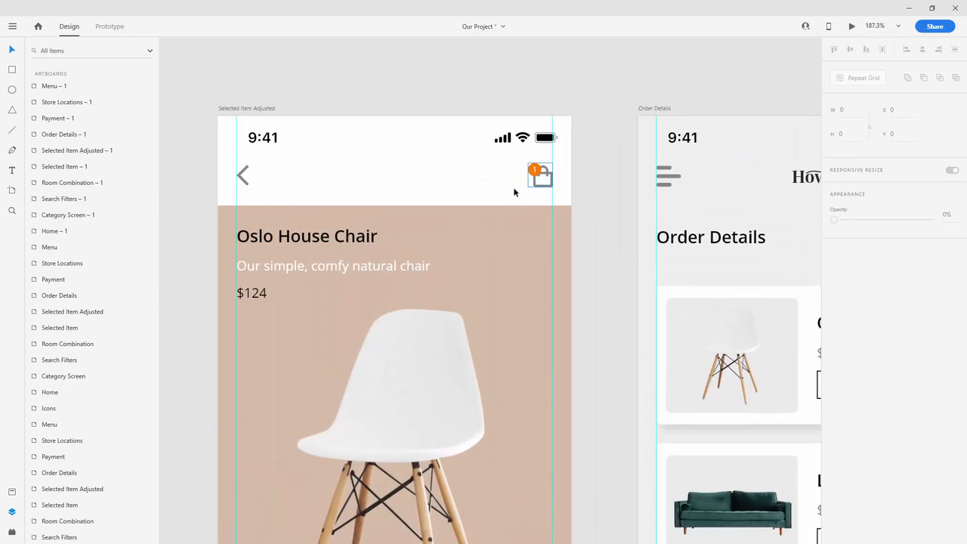
{"action": "scroll", "coordinate": [514, 192], "scroll_direction": "down", "scroll_amount": 4}
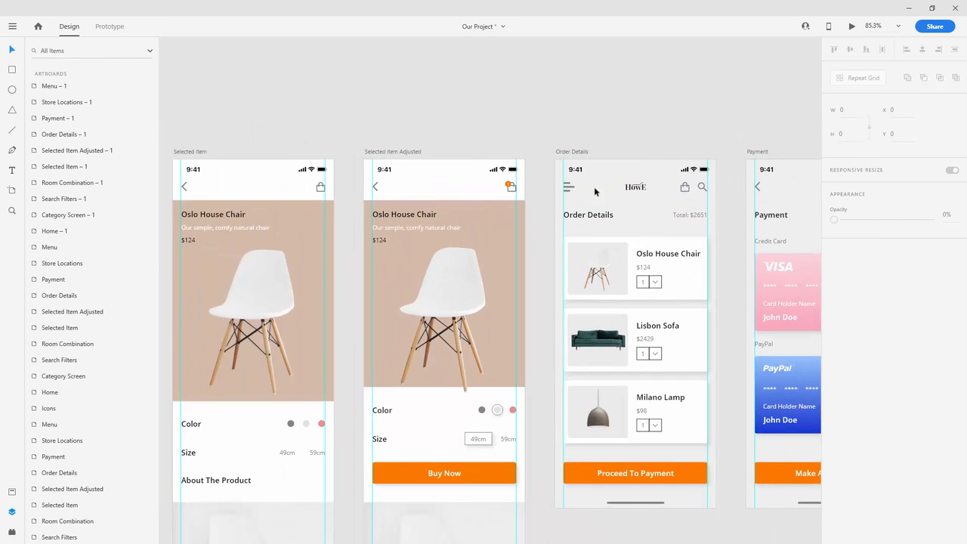
{"action": "scroll", "coordinate": [520, 210], "scroll_direction": "down", "scroll_amount": 3}
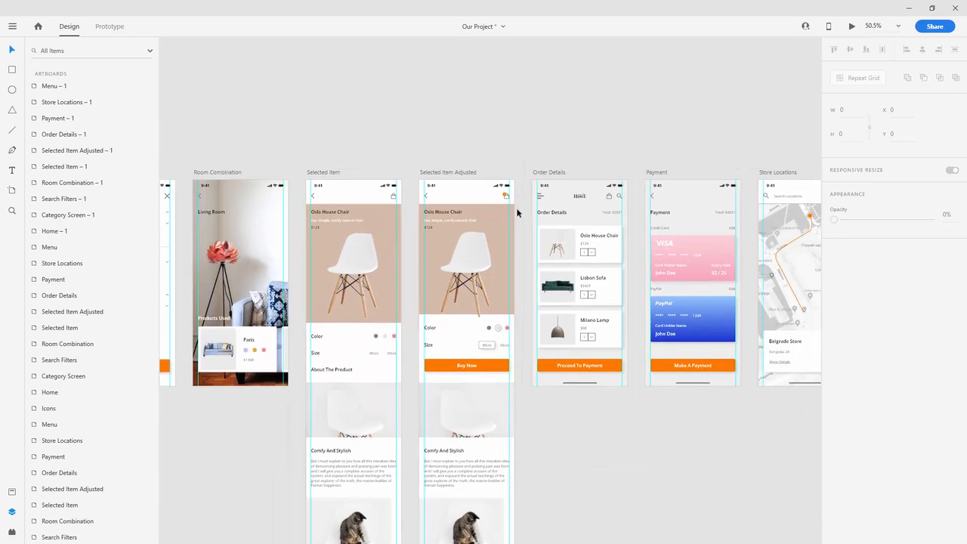
{"action": "scroll", "coordinate": [520, 210], "scroll_direction": "down", "scroll_amount": 2}
Review the Design screens from Category Screen through Menu, including their header icons, and the overview of all three sections
{"action": "left_click_drag", "start_coordinate": [355, 141], "coordinate": [507, 123]}
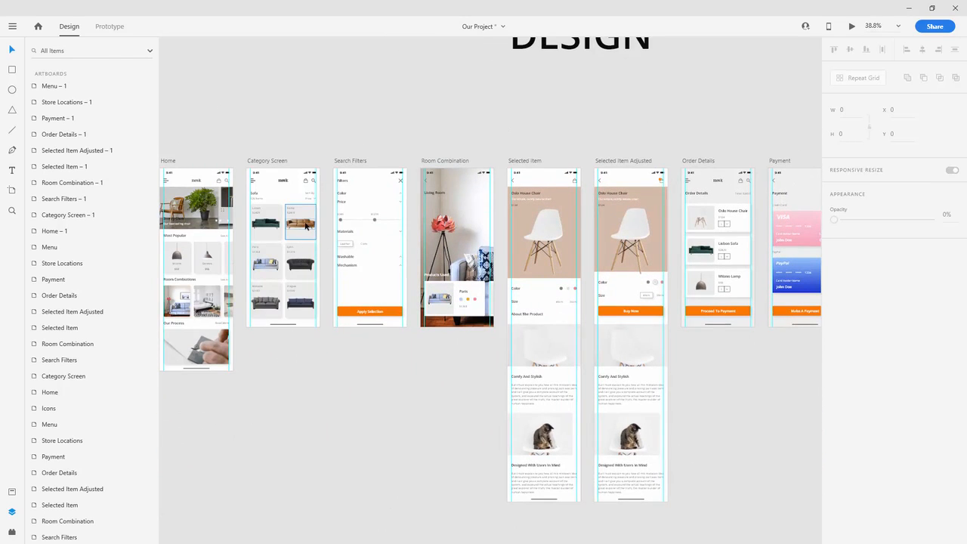
{"action": "scroll", "coordinate": [323, 217], "scroll_direction": "up", "scroll_amount": 2}
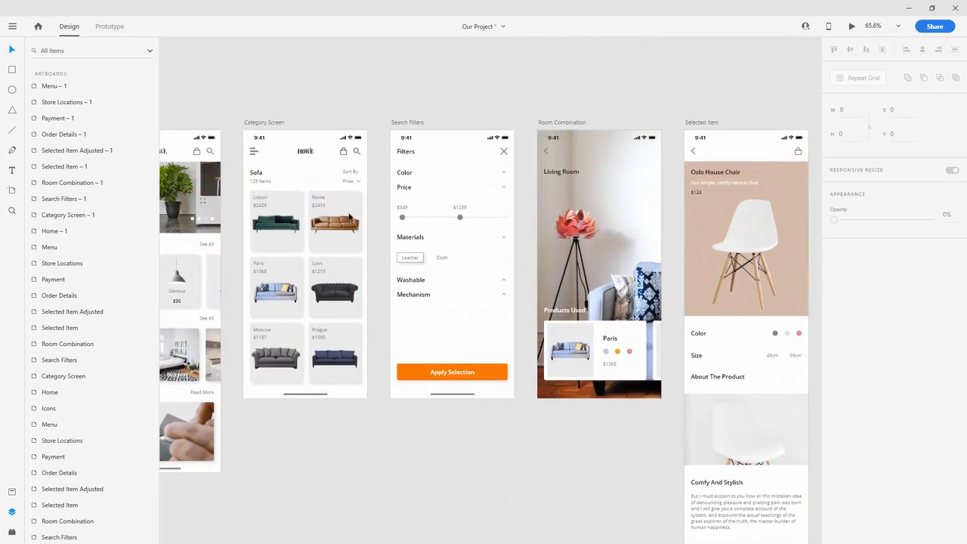
{"action": "scroll", "coordinate": [289, 222], "scroll_direction": "down", "scroll_amount": 1}
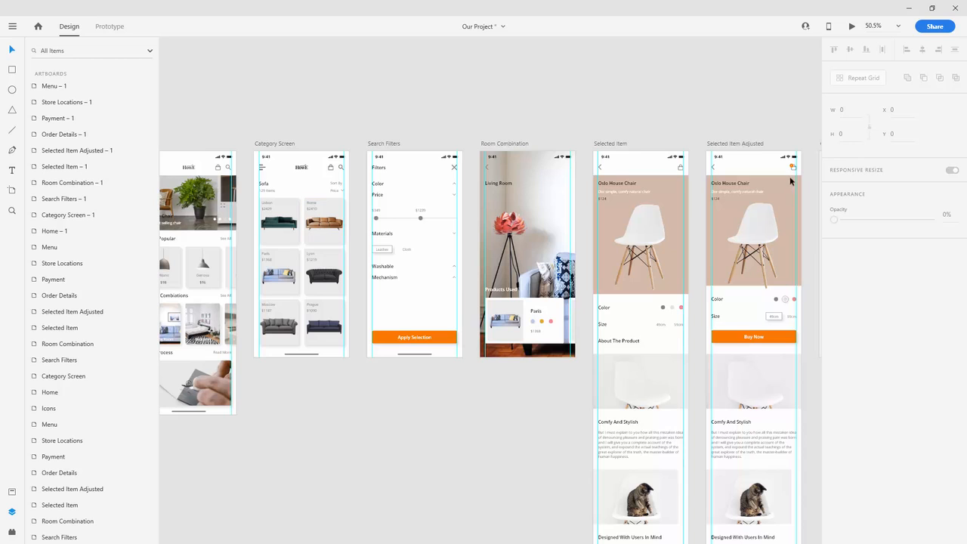
{"action": "scroll", "coordinate": [793, 170], "scroll_direction": "up", "scroll_amount": 3}
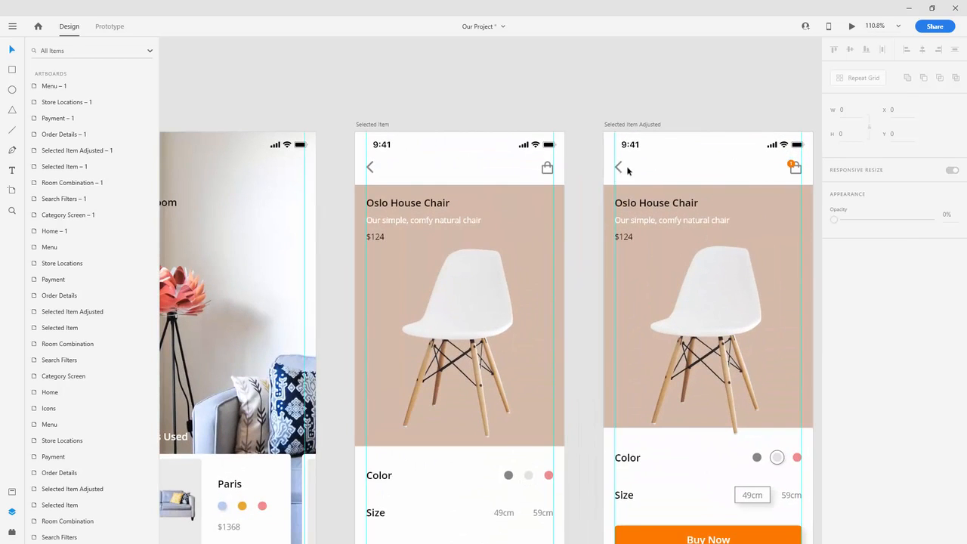
{"action": "scroll", "coordinate": [621, 170], "scroll_direction": "down", "scroll_amount": 3}
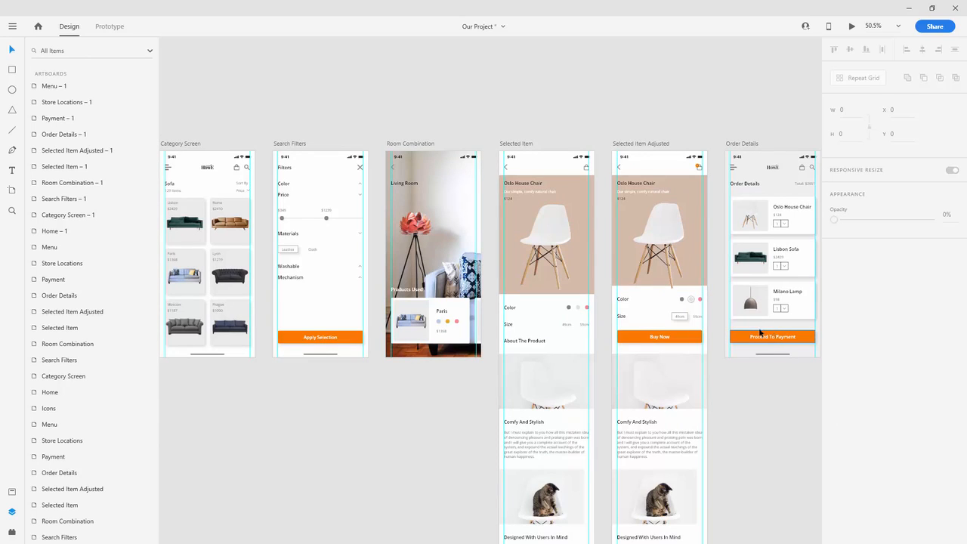
{"action": "left_click_drag", "start_coordinate": [691, 76], "coordinate": [442, 47]}
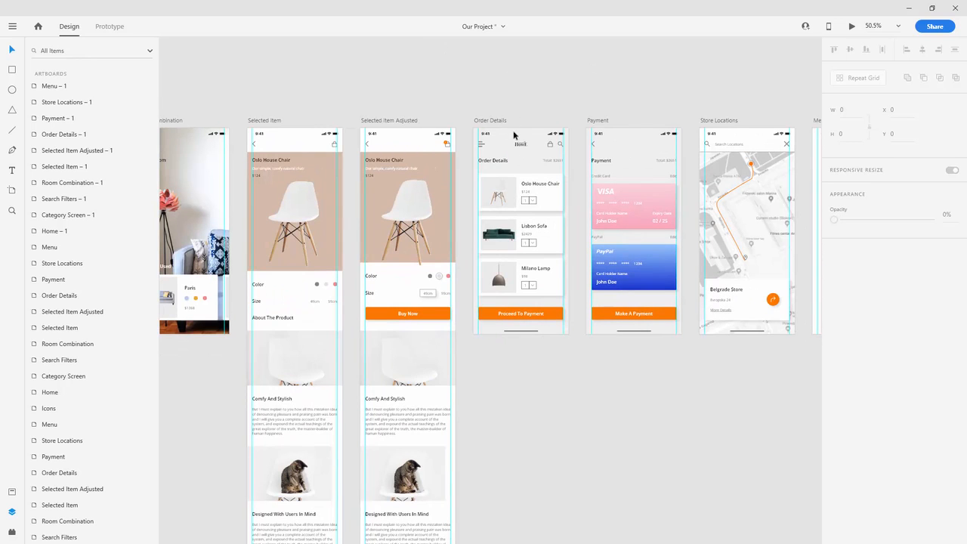
{"action": "scroll", "coordinate": [397, 181], "scroll_direction": "down", "scroll_amount": 2}
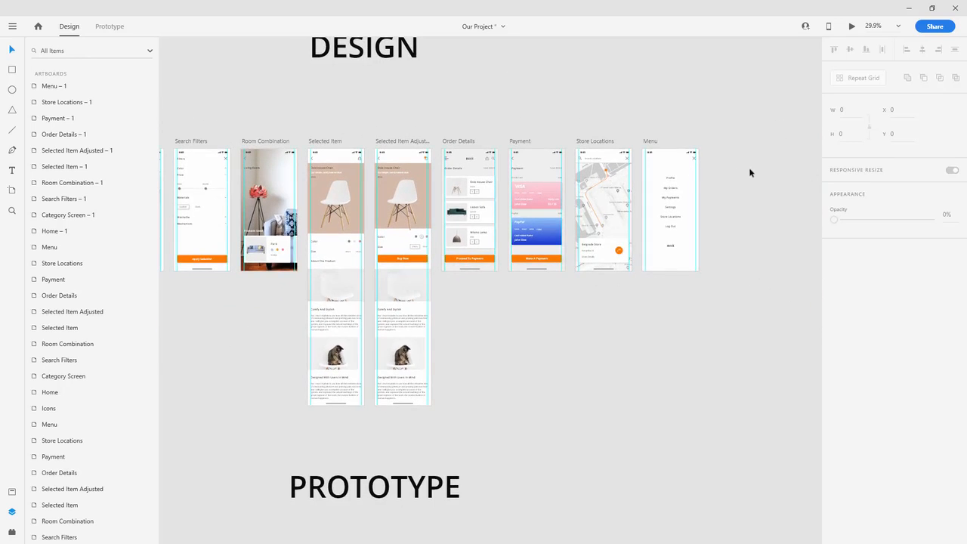
{"action": "scroll", "coordinate": [682, 168], "scroll_direction": "up", "scroll_amount": 2}
{"action": "key", "text": "ctrl+shift+apostrophe"}
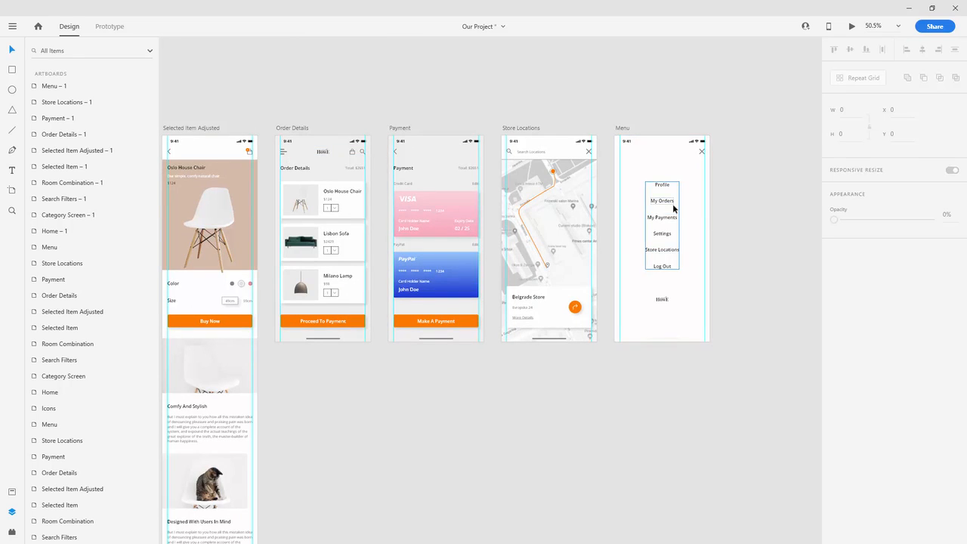
{"action": "scroll", "coordinate": [611, 191], "scroll_direction": "down", "scroll_amount": 4}
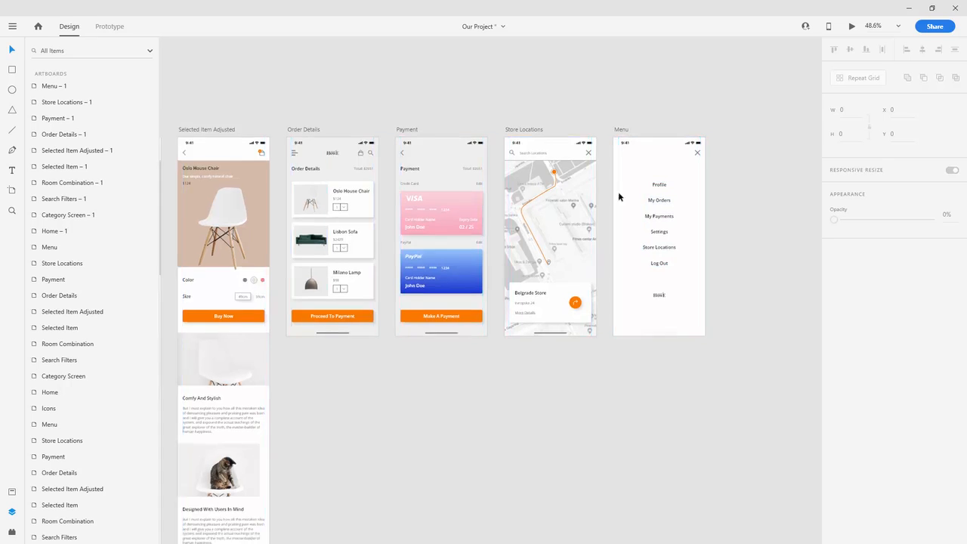
{"action": "scroll", "coordinate": [449, 113], "scroll_direction": "left", "scroll_amount": 2}
{"action": "scroll", "coordinate": [438, 166], "scroll_direction": "up", "scroll_amount": 10}
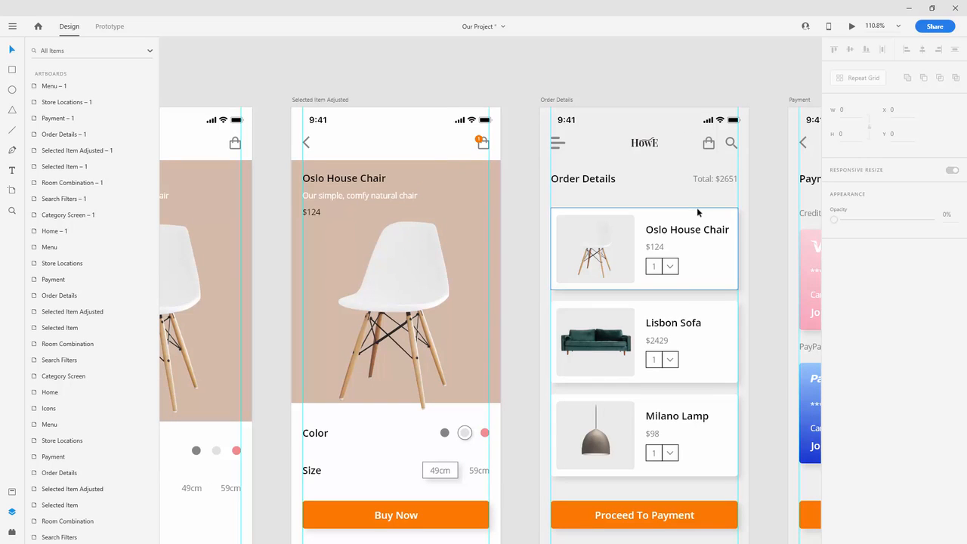
{"action": "scroll", "coordinate": [698, 213], "scroll_direction": "down", "scroll_amount": 10}
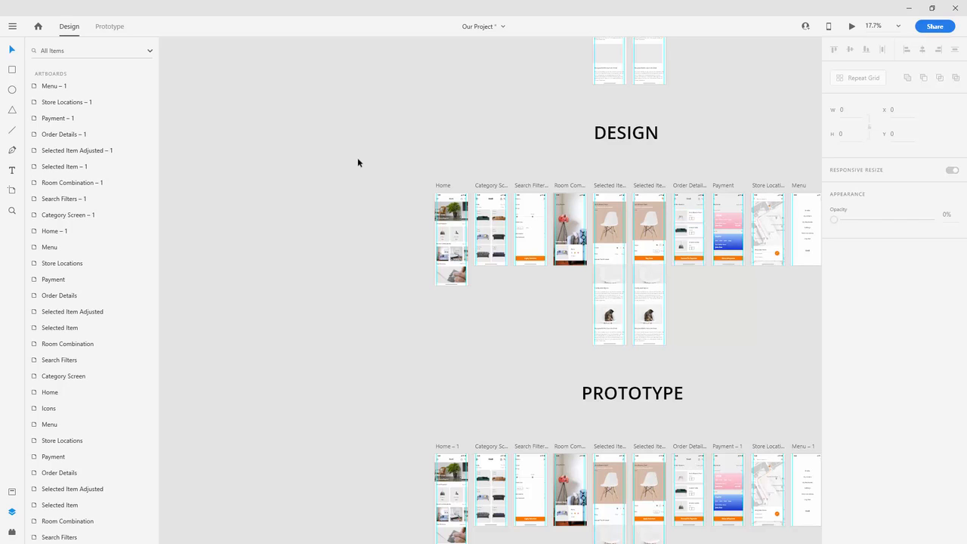
{"action": "key", "text": "ctrl+0"}
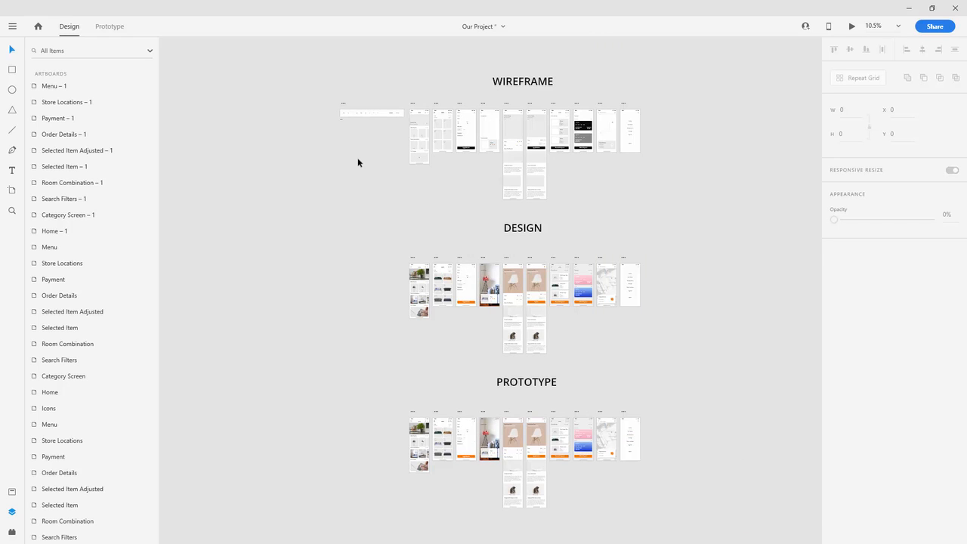